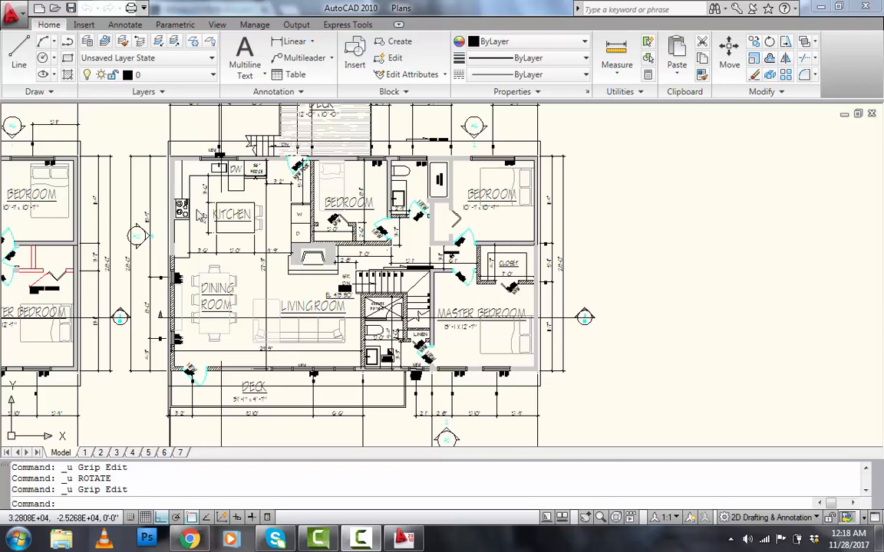
Move the KITCHEN label straight up so it sits just above the island rectangle.
{"action": "scroll", "coordinate": [199, 217], "scroll_direction": "up", "scroll_amount": 5}
{"action": "middle_click_drag", "start_coordinate": [204, 220], "coordinate": [249, 300]}
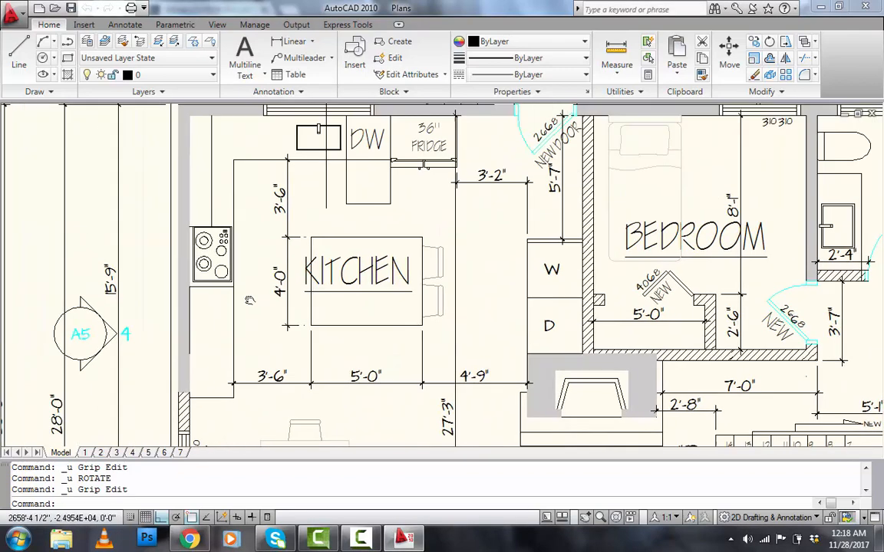
{"action": "scroll", "coordinate": [249, 300], "scroll_direction": "up", "scroll_amount": 3}
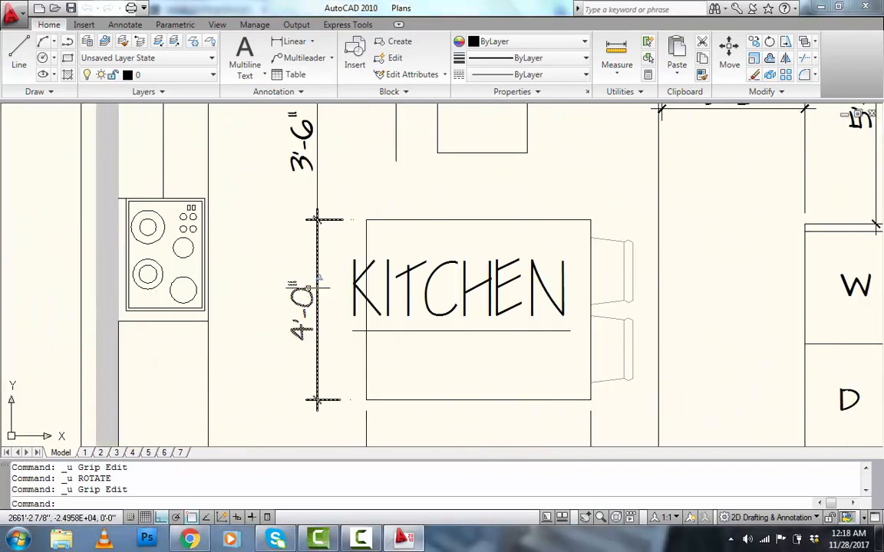
{"action": "left_click", "coordinate": [476, 287]}
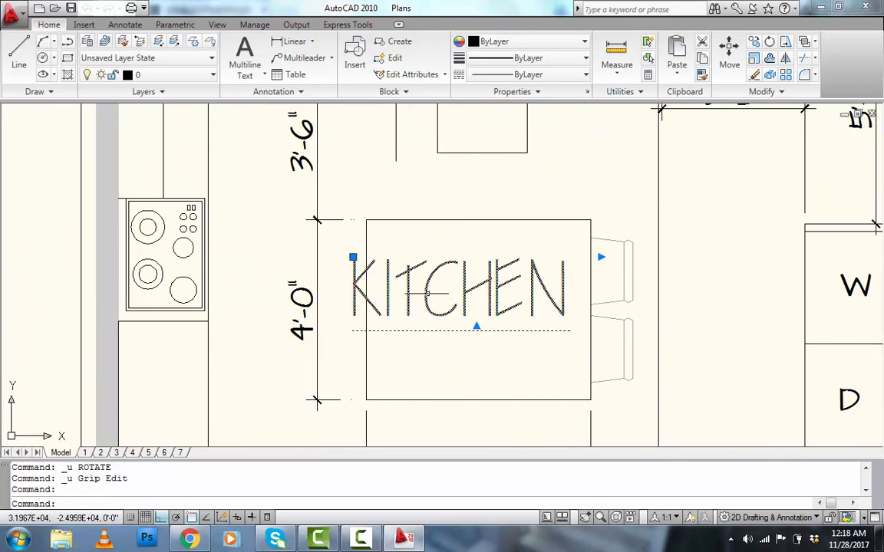
{"action": "left_click", "coordinate": [353, 257]}
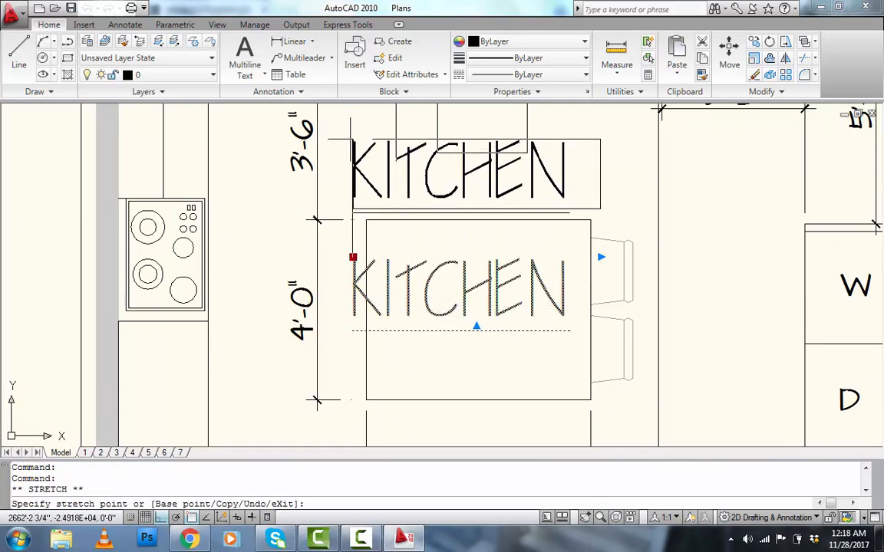
{"action": "left_click", "coordinate": [353, 139]}
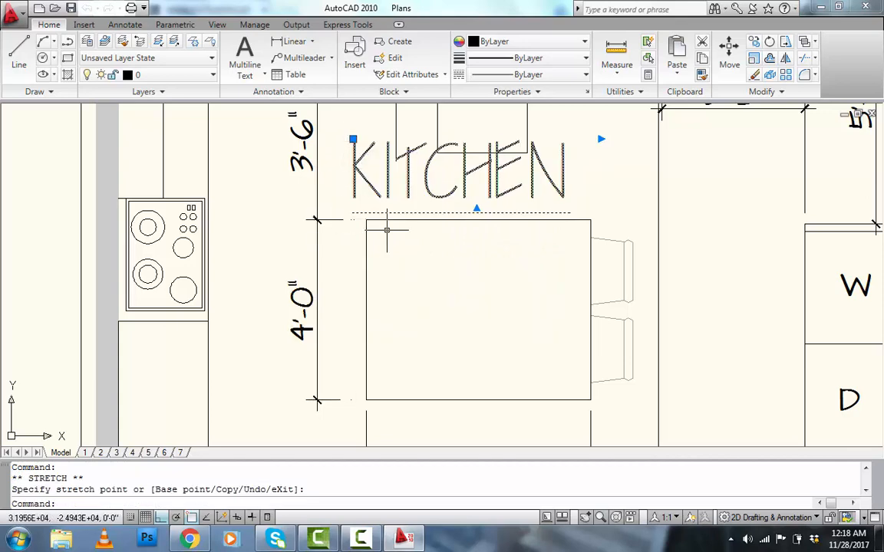
{"action": "key", "text": "Escape"}
{"action": "scroll", "coordinate": [685, 238], "scroll_direction": "down", "scroll_amount": 2}
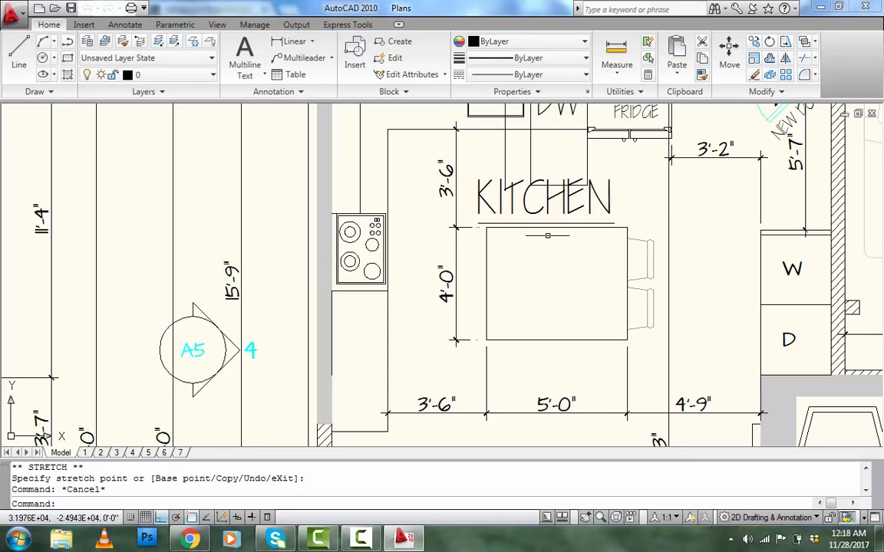
{"action": "scroll", "coordinate": [430, 258], "scroll_direction": "up", "scroll_amount": 2}
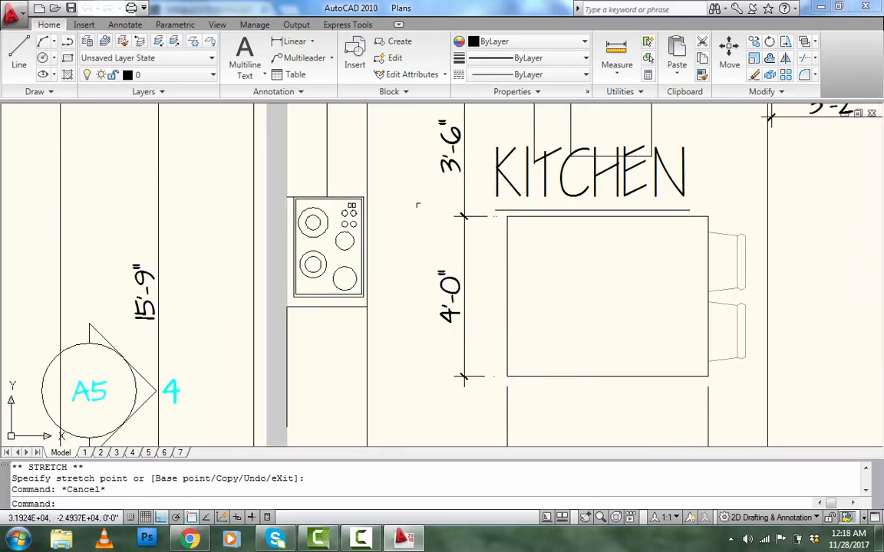
{"action": "middle_click_drag", "start_coordinate": [524, 229], "coordinate": [410, 267]}
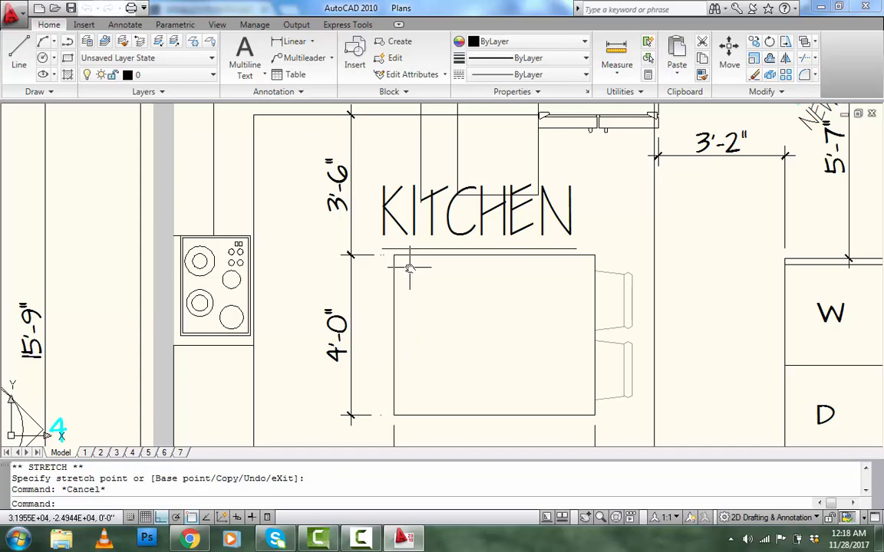
{"action": "scroll", "coordinate": [410, 268], "scroll_direction": "down", "scroll_amount": 5}
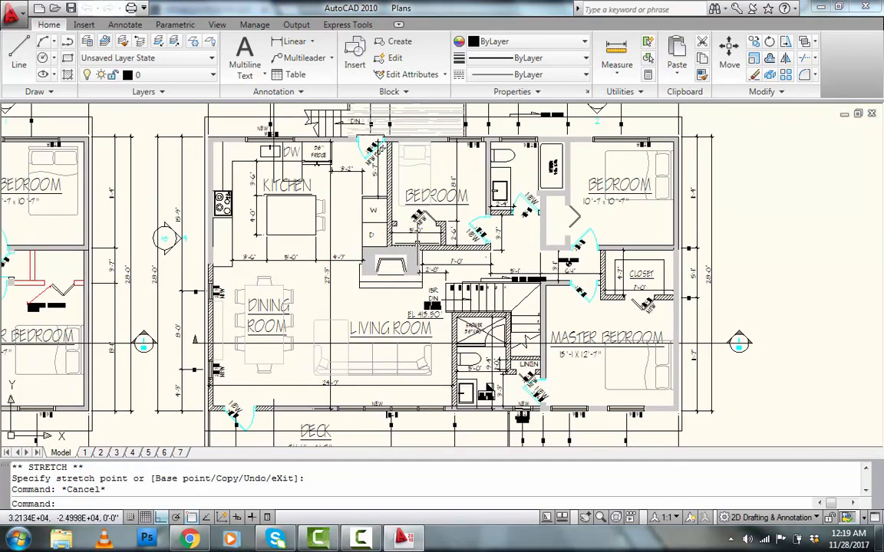
{"action": "scroll", "coordinate": [198, 202], "scroll_direction": "up", "scroll_amount": 6}
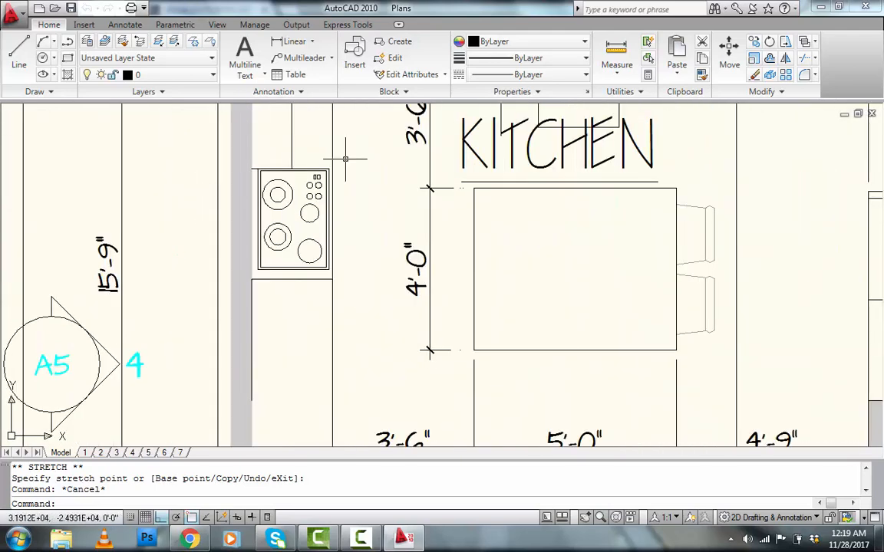
{"action": "scroll", "coordinate": [346, 158], "scroll_direction": "up", "scroll_amount": 2}
{"action": "middle_click_drag", "start_coordinate": [355, 175], "coordinate": [321, 235]}
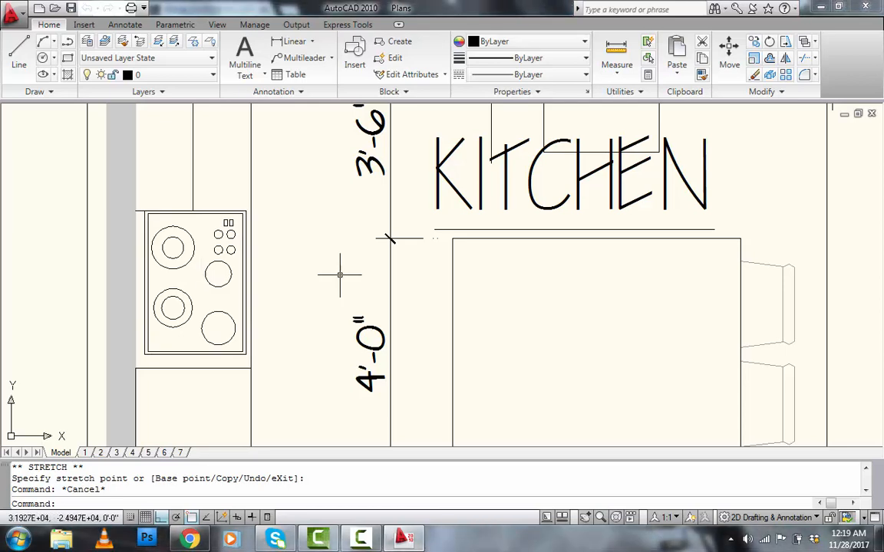
{"action": "scroll", "coordinate": [460, 246], "scroll_direction": "down", "scroll_amount": 4}
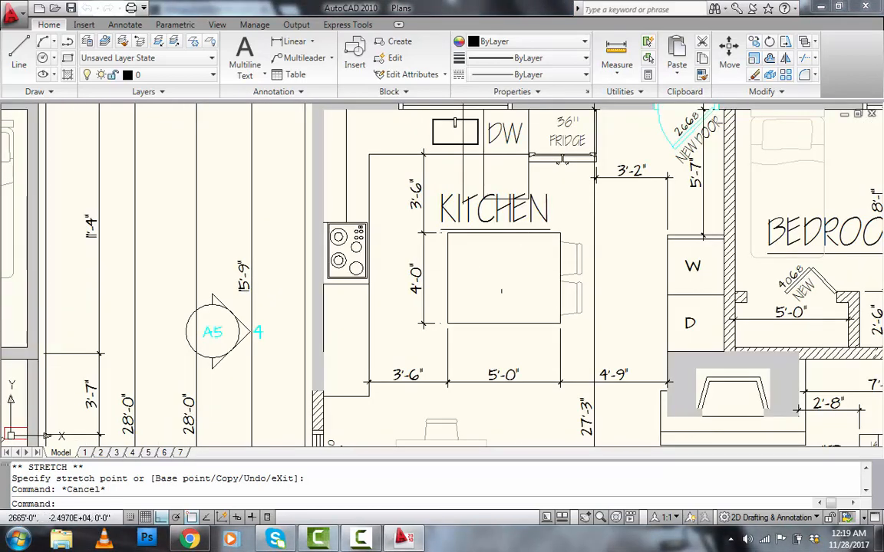
Move the cooktop by its grip horizontally from the wall counter onto the kitchen island.
{"action": "scroll", "coordinate": [440, 272], "scroll_direction": "up", "scroll_amount": 3}
{"action": "left_click", "coordinate": [263, 260]}
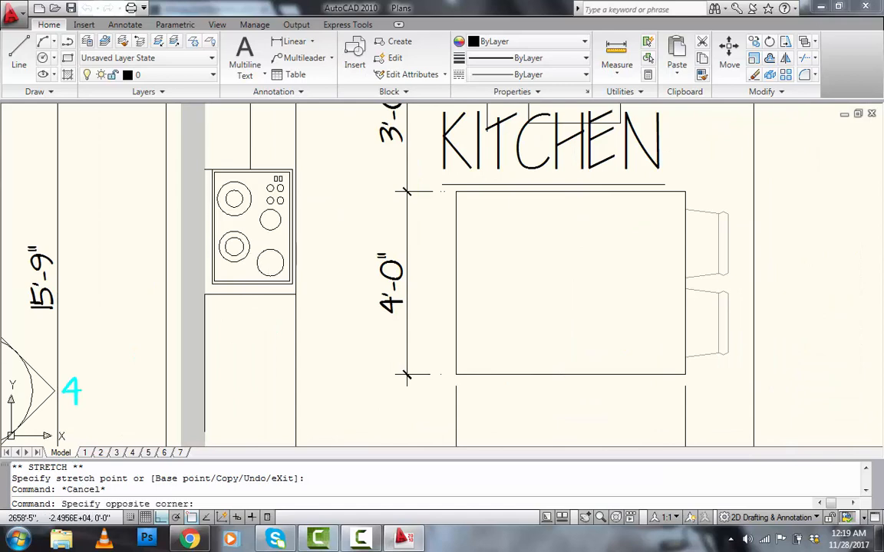
{"action": "left_click", "coordinate": [253, 239]}
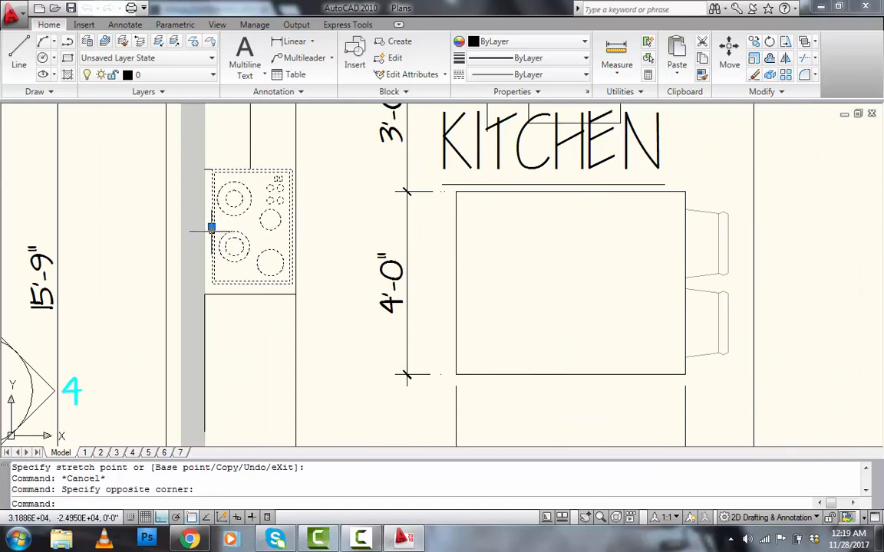
{"action": "left_click", "coordinate": [211, 227]}
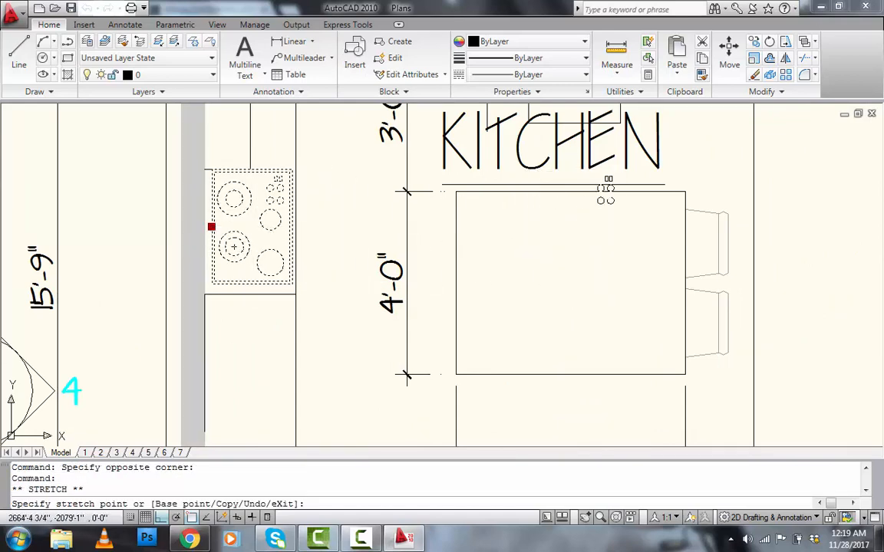
{"action": "left_click", "coordinate": [542, 226]}
Rotate the cooktop 90° counterclockwise about the midpoint of its former wall-side edge.
{"action": "type", "text": "ro"}
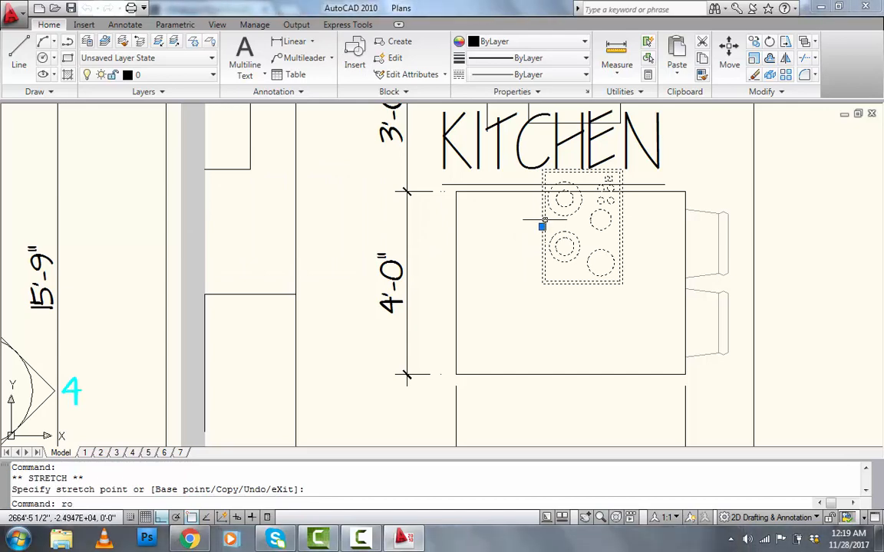
{"action": "key", "text": "Return"}
{"action": "left_click", "coordinate": [543, 226]}
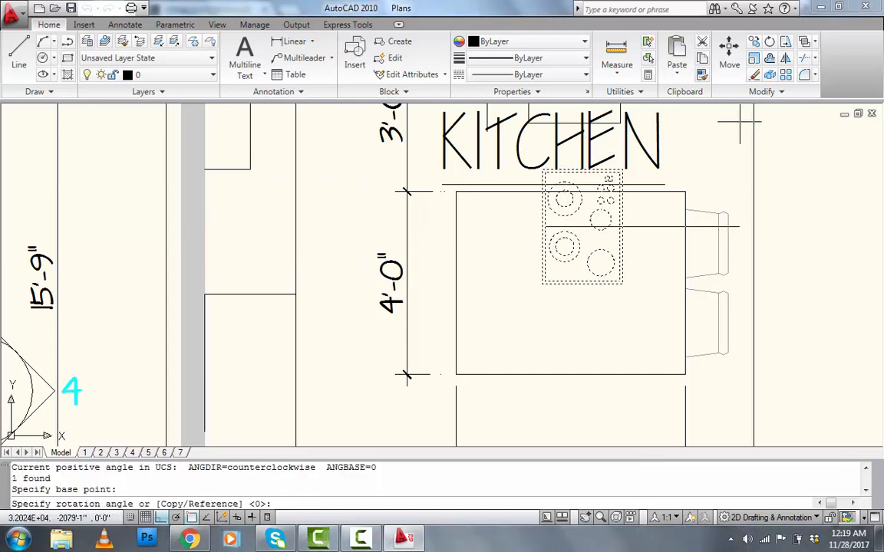
{"action": "scroll", "coordinate": [671, 132], "scroll_direction": "up", "scroll_amount": 2}
{"action": "middle_click_drag", "start_coordinate": [671, 130], "coordinate": [620, 262]}
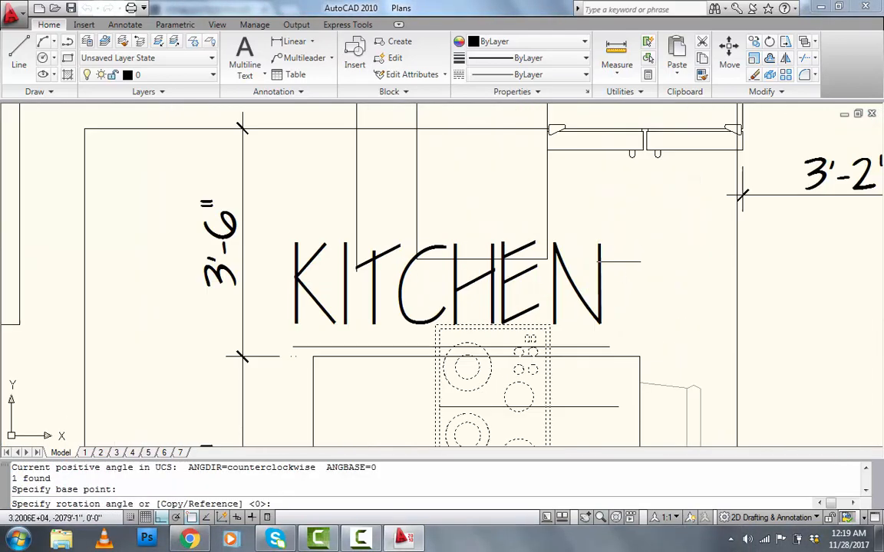
{"action": "left_click", "coordinate": [591, 191]}
{"action": "scroll", "coordinate": [568, 205], "scroll_direction": "down", "scroll_amount": 4}
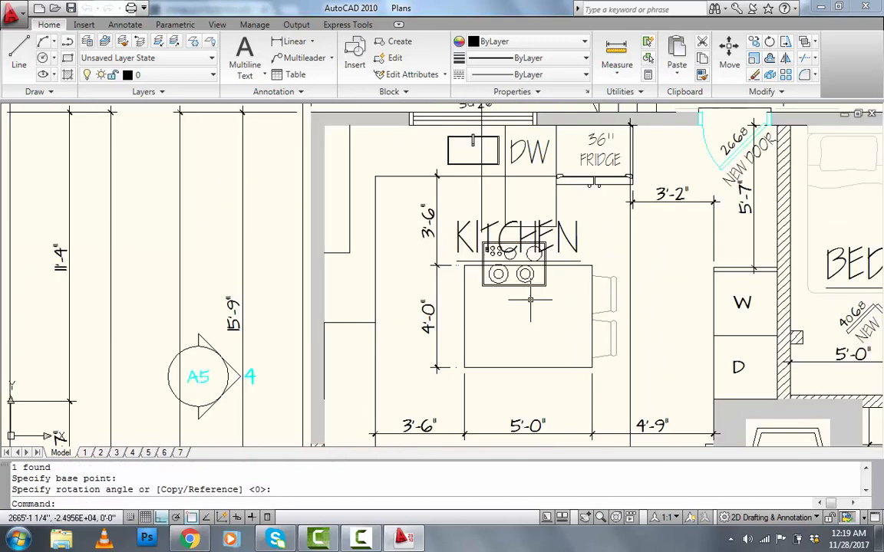
Move the rotated cooktop by its grip down inside the island outline and slightly right toward the island's centre.
{"action": "scroll", "coordinate": [529, 301], "scroll_direction": "up", "scroll_amount": 3}
{"action": "left_click", "coordinate": [531, 298]}
{"action": "left_click", "coordinate": [464, 262]}
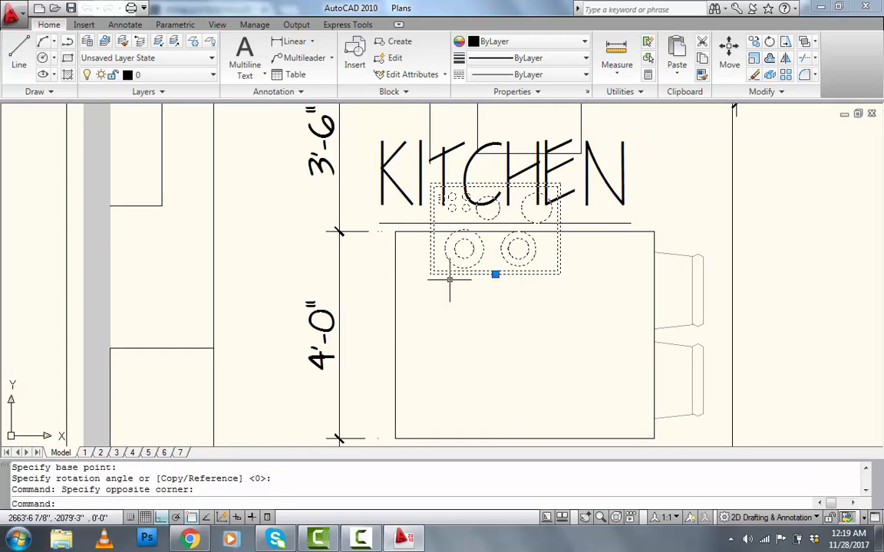
{"action": "left_click", "coordinate": [495, 274]}
{"action": "left_click", "coordinate": [495, 334]}
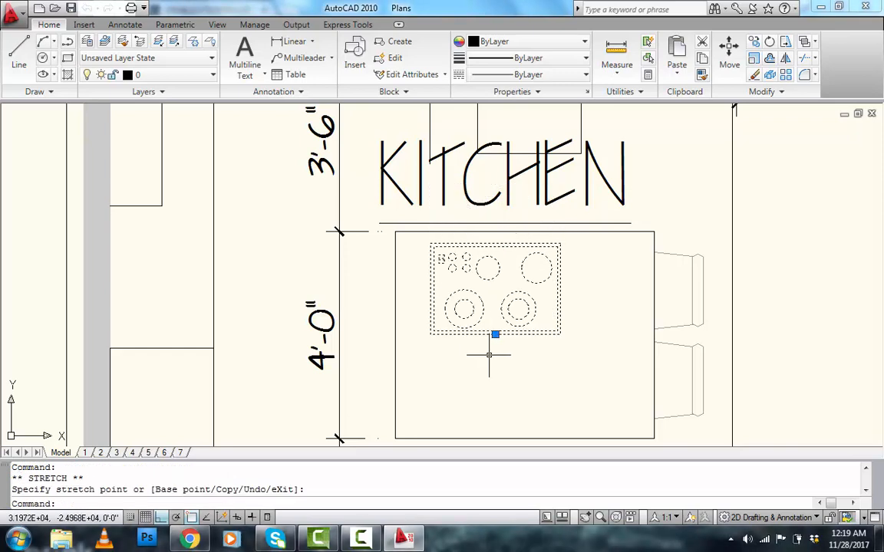
{"action": "left_click", "coordinate": [494, 335]}
{"action": "left_click", "coordinate": [518, 335]}
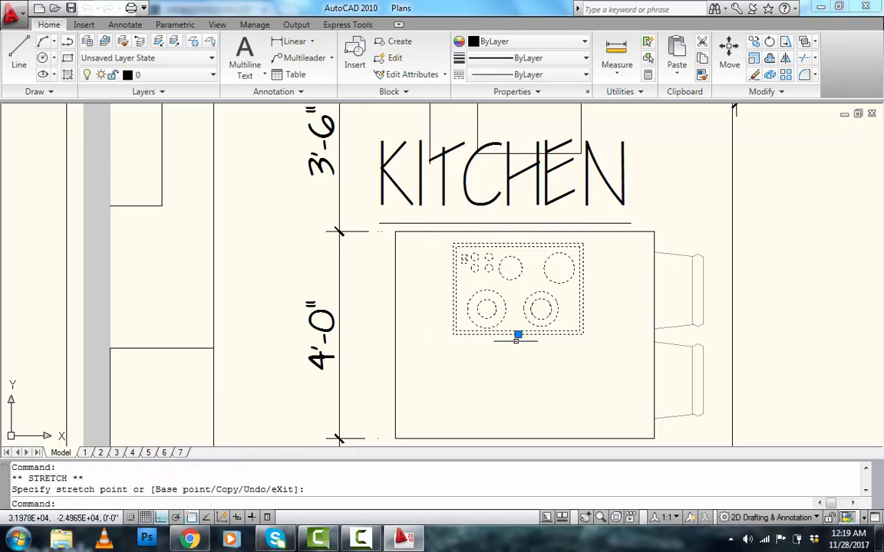
{"action": "scroll", "coordinate": [515, 339], "scroll_direction": "up", "scroll_amount": 2}
{"action": "scroll", "coordinate": [526, 294], "scroll_direction": "up", "scroll_amount": 3}
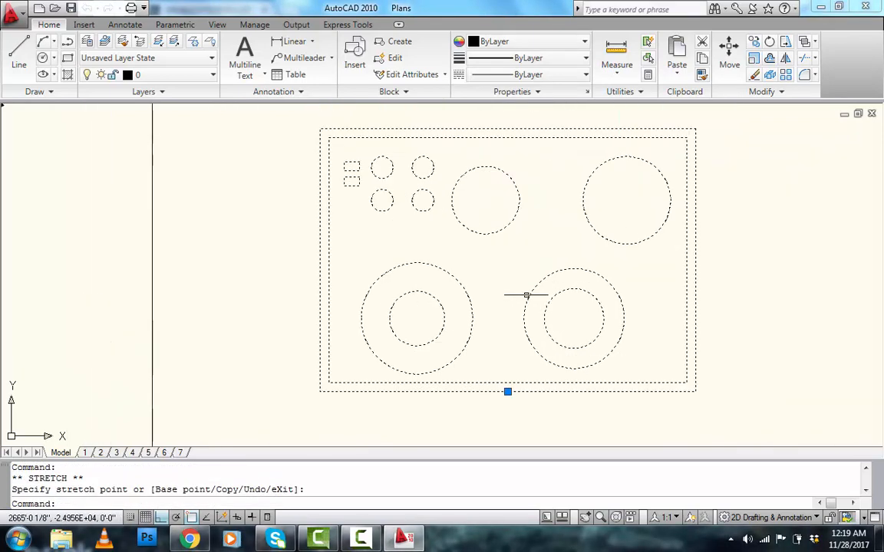
{"action": "scroll", "coordinate": [527, 295], "scroll_direction": "down", "scroll_amount": 4}
{"action": "key", "text": "Escape"}
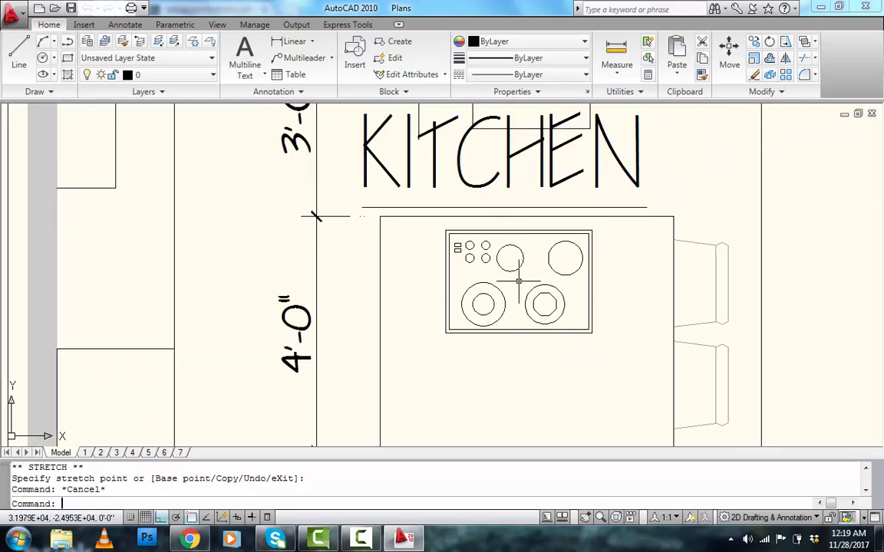
Undo the cooktop's grip moves and rotation back to its original place on the wall counter.
{"action": "key", "text": "ctrl+z"}
{"action": "key", "text": "ctrl+z"}
{"action": "key", "text": "ctrl+z"}
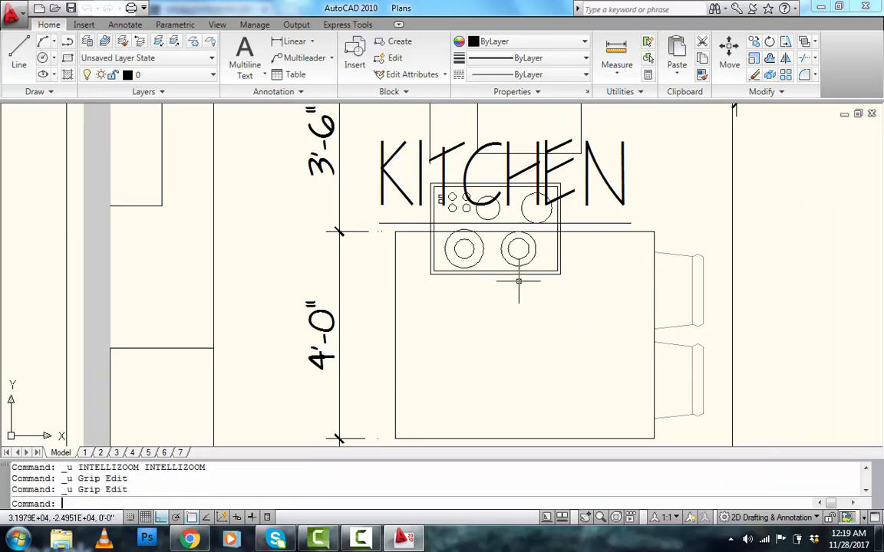
{"action": "key", "text": "ctrl+z"}
{"action": "key", "text": "ctrl+z"}
{"action": "key", "text": "ctrl+z"}
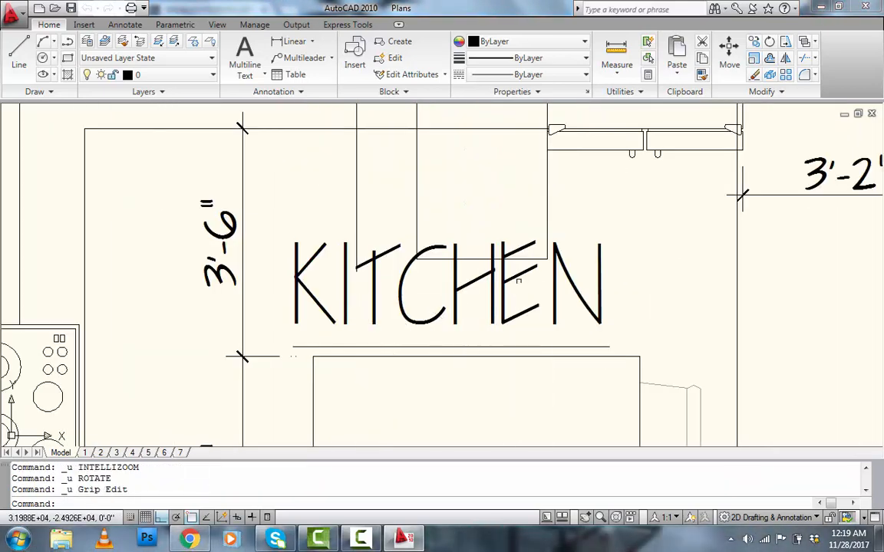
Run MOCORO on the cooktop with its wall-side edge midpoint as base point, and move it horizontally onto the kitchen island.
{"action": "scroll", "coordinate": [401, 347], "scroll_direction": "down", "scroll_amount": 4}
{"action": "middle_click_drag", "start_coordinate": [276, 389], "coordinate": [309, 305]}
{"action": "scroll", "coordinate": [284, 300], "scroll_direction": "up", "scroll_amount": 3}
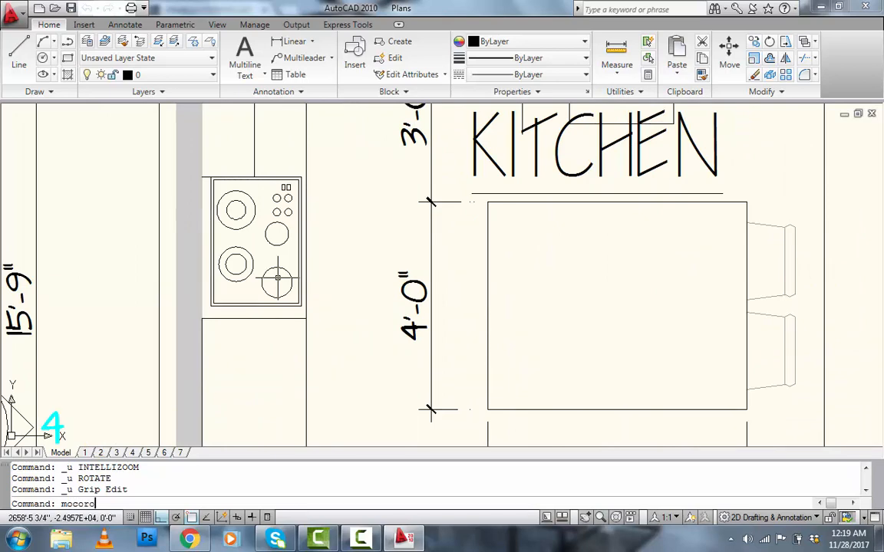
{"action": "key", "text": "Return"}
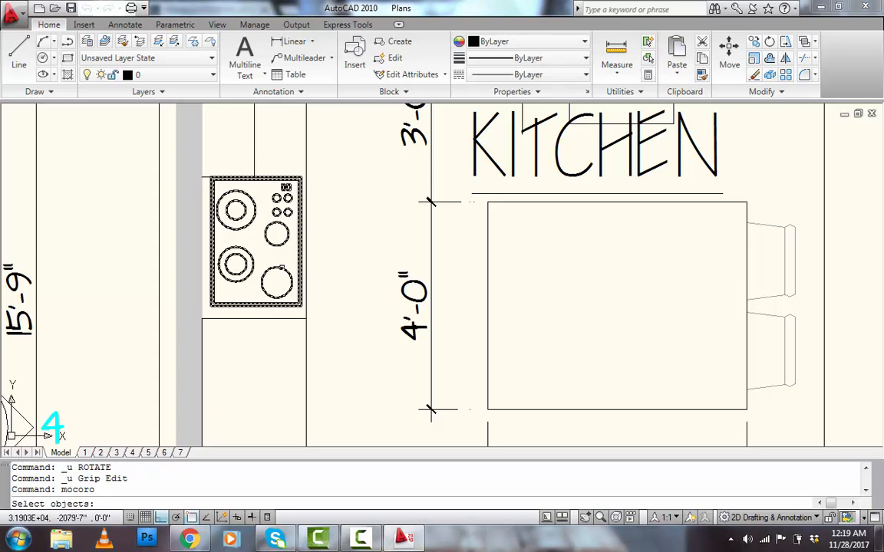
{"action": "left_click", "coordinate": [282, 267]}
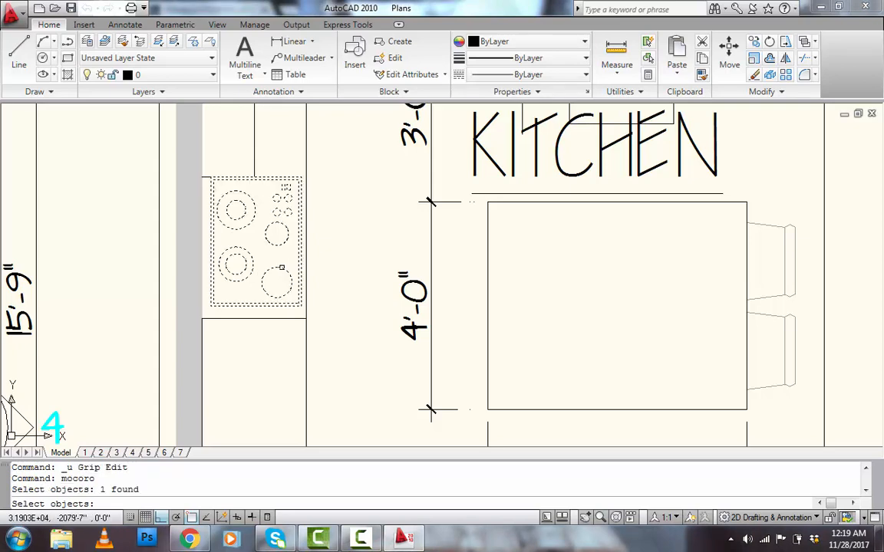
{"action": "key", "text": "Return"}
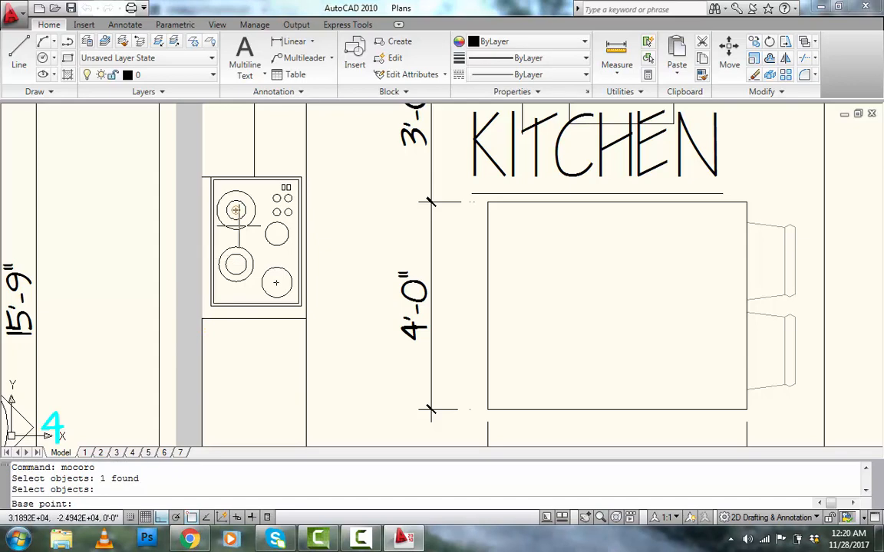
{"action": "scroll", "coordinate": [239, 223], "scroll_direction": "up", "scroll_amount": 2}
{"action": "scroll", "coordinate": [261, 249], "scroll_direction": "up", "scroll_amount": 1}
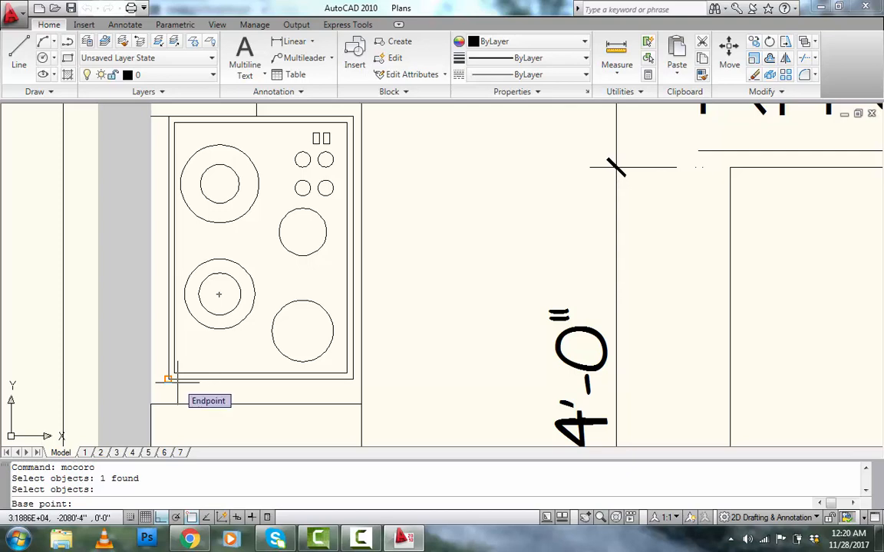
{"action": "left_click", "coordinate": [168, 247]}
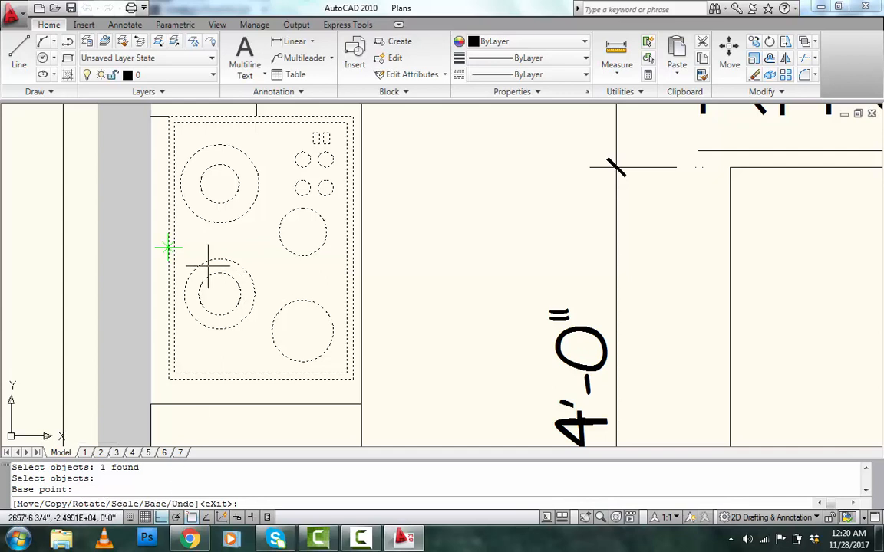
{"action": "key", "text": "Return"}
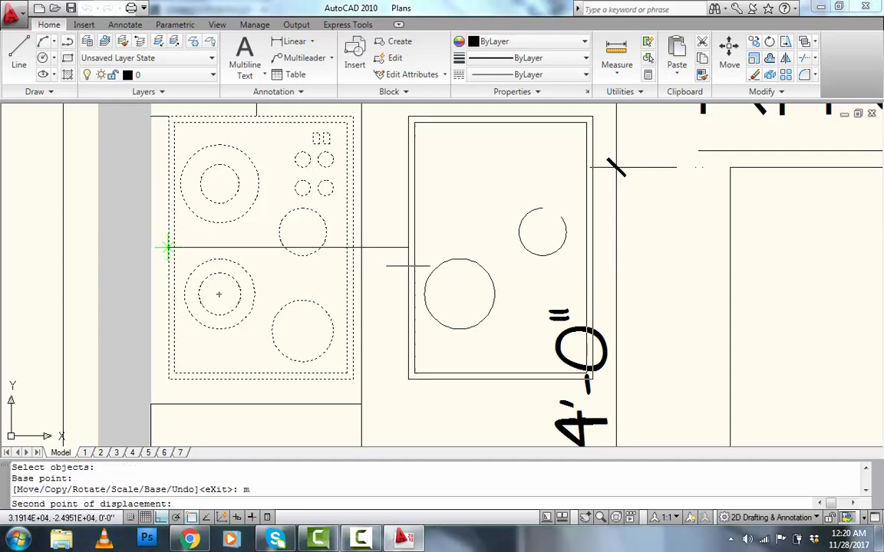
{"action": "scroll", "coordinate": [445, 257], "scroll_direction": "down", "scroll_amount": 3}
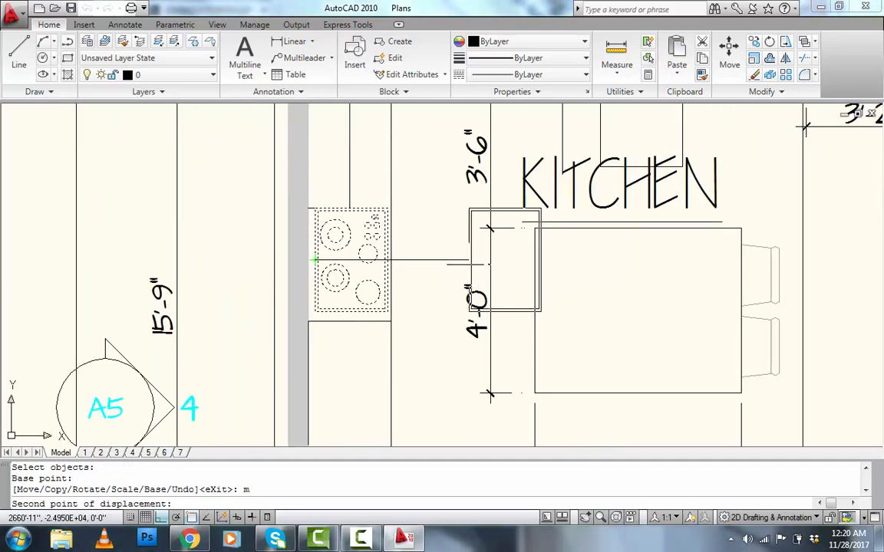
{"action": "left_click", "coordinate": [601, 260]}
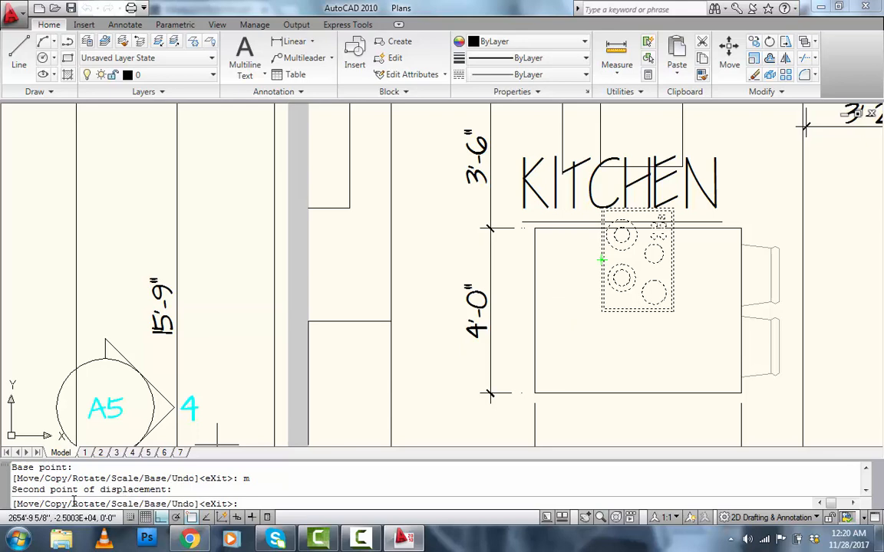
Rotate the cooktop 90° counterclockwise about its base point within the active MOCORO operation.
{"action": "type", "text": "ro"}
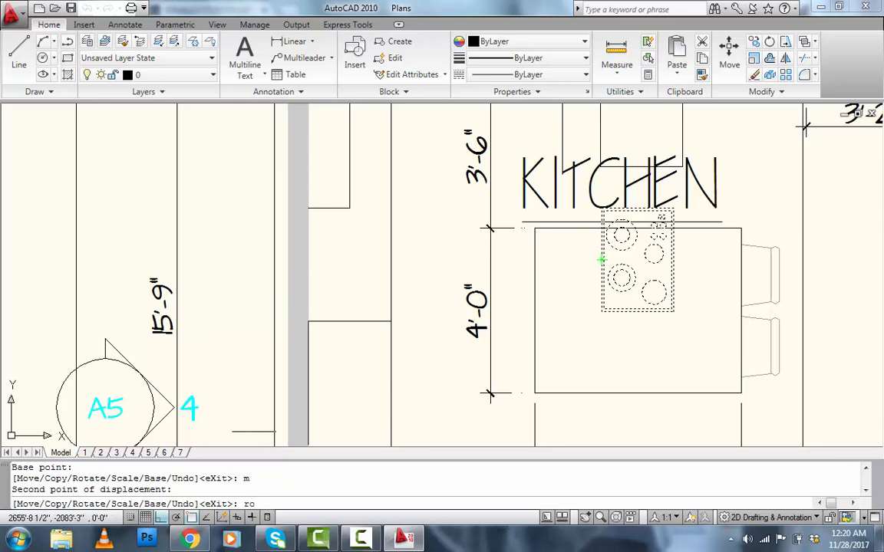
{"action": "key", "text": "Return"}
{"action": "scroll", "coordinate": [652, 253], "scroll_direction": "up", "scroll_amount": 2}
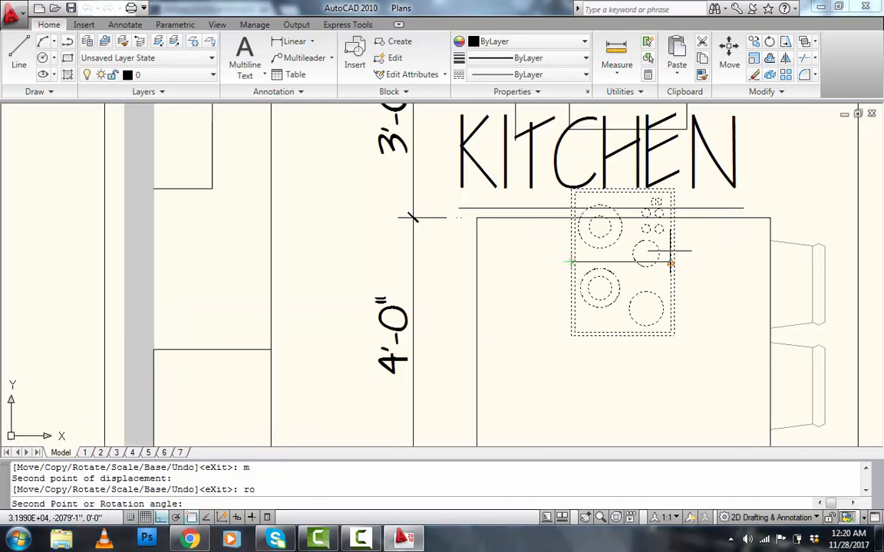
{"action": "middle_click_drag", "start_coordinate": [498, 188], "coordinate": [501, 292]}
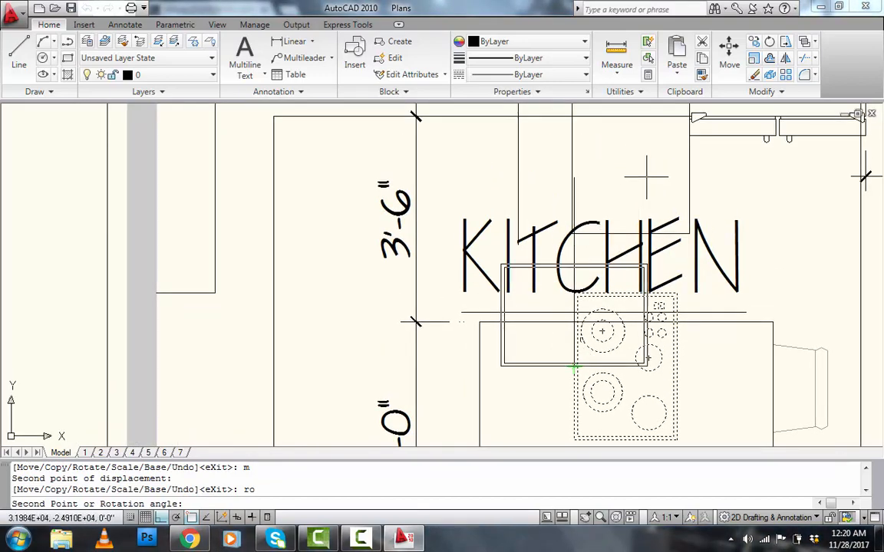
{"action": "middle_click_drag", "start_coordinate": [318, 280], "coordinate": [294, 184]}
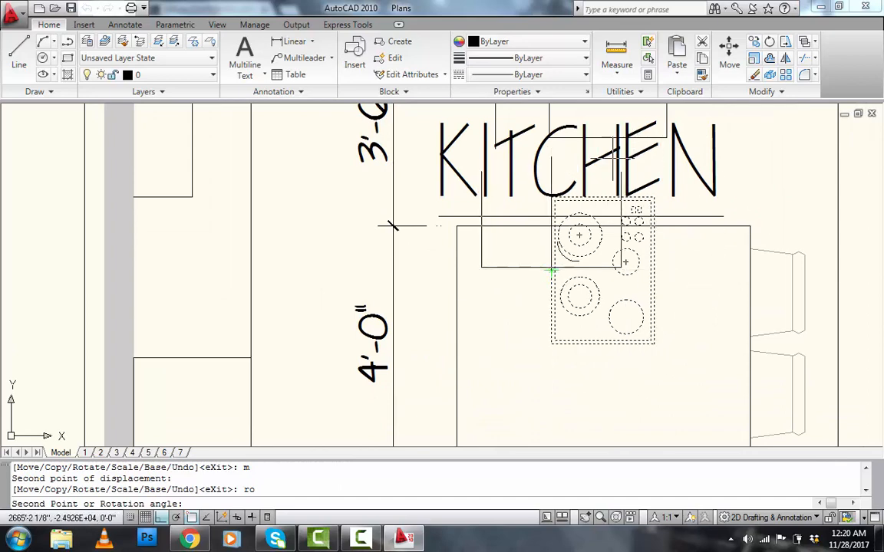
{"action": "middle_click_drag", "start_coordinate": [602, 170], "coordinate": [584, 278]}
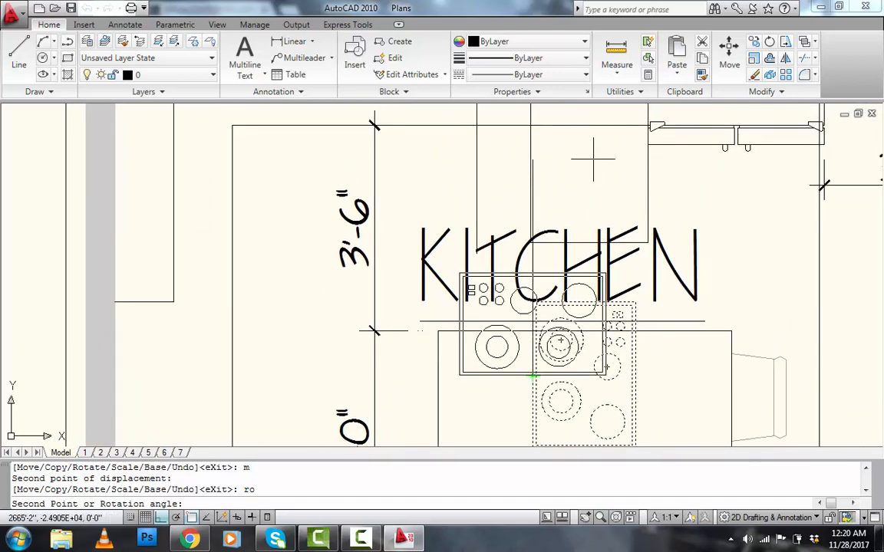
{"action": "left_click", "coordinate": [532, 376]}
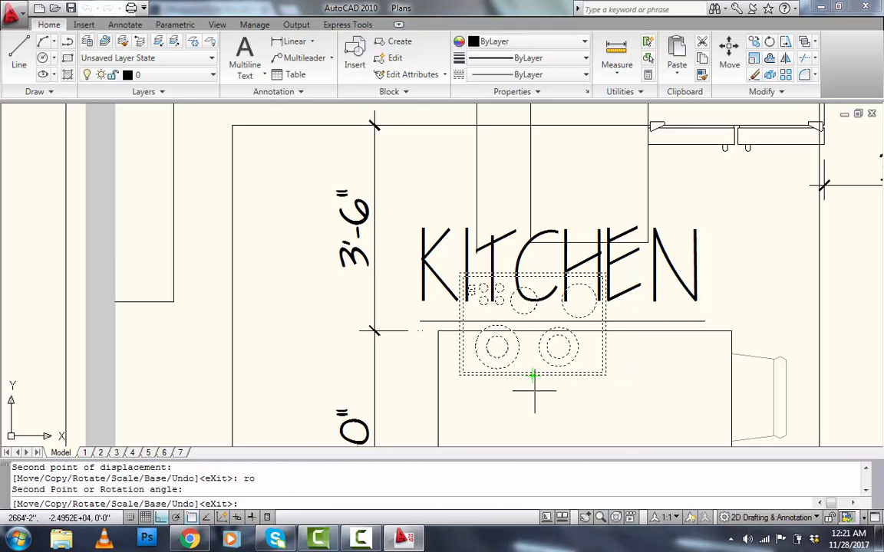
Move the rotated cooktop straight down inside the island outline, and shift it horizontally right toward the island's centre.
{"action": "type", "text": "m"}
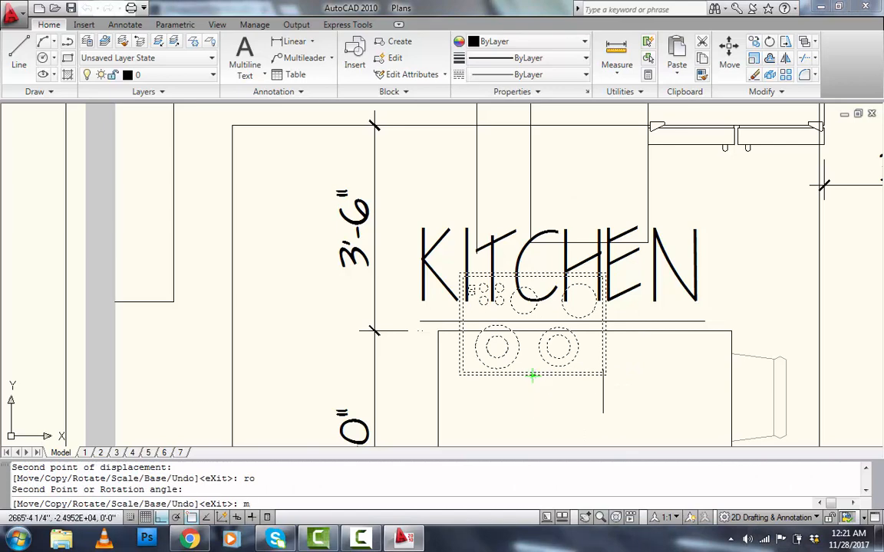
{"action": "key", "text": "Return"}
{"action": "middle_click_drag", "start_coordinate": [651, 362], "coordinate": [627, 241]}
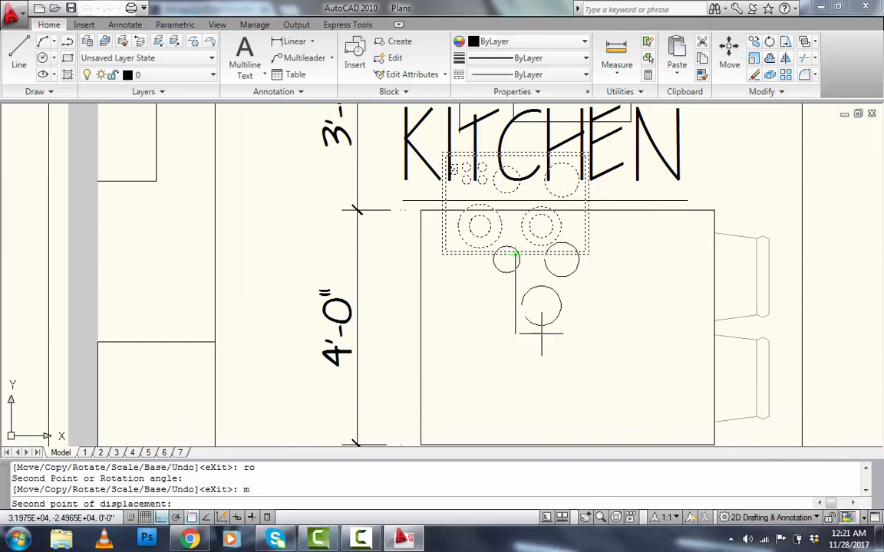
{"action": "left_click", "coordinate": [515, 326]}
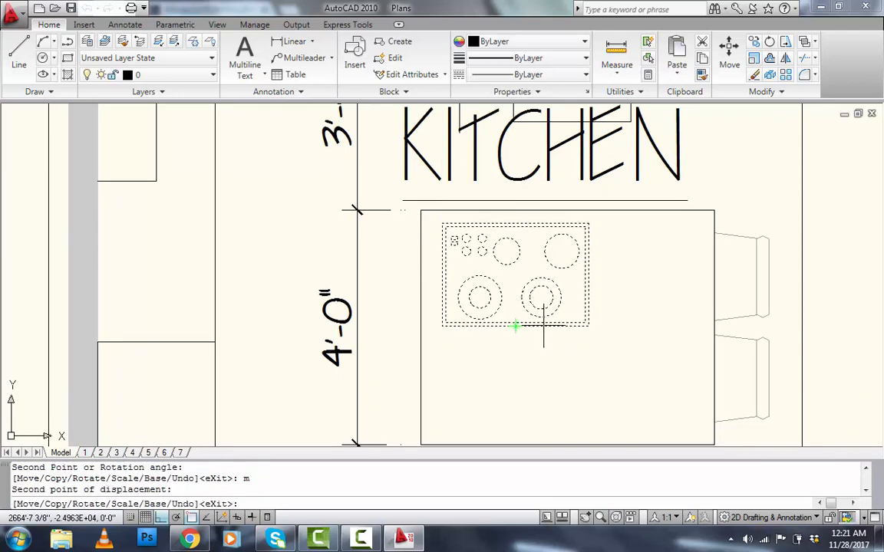
{"action": "key", "text": "Return"}
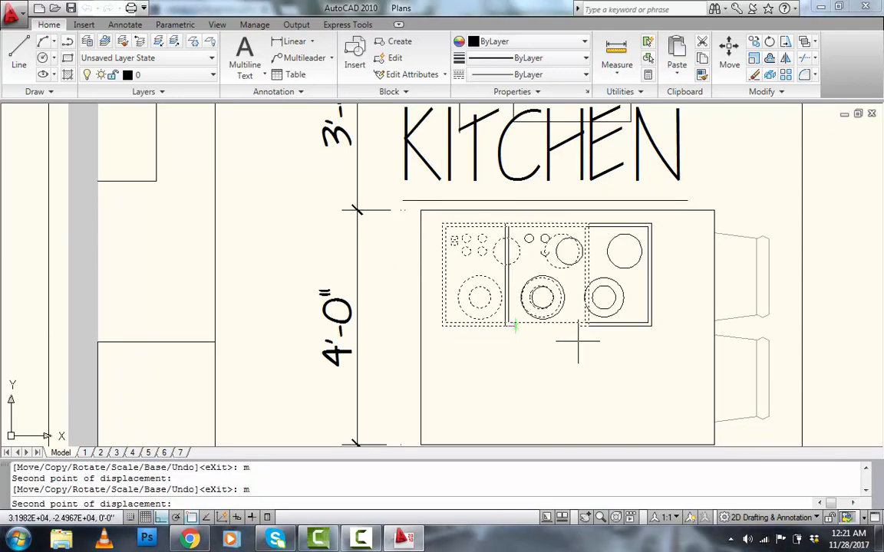
{"action": "left_click", "coordinate": [577, 343]}
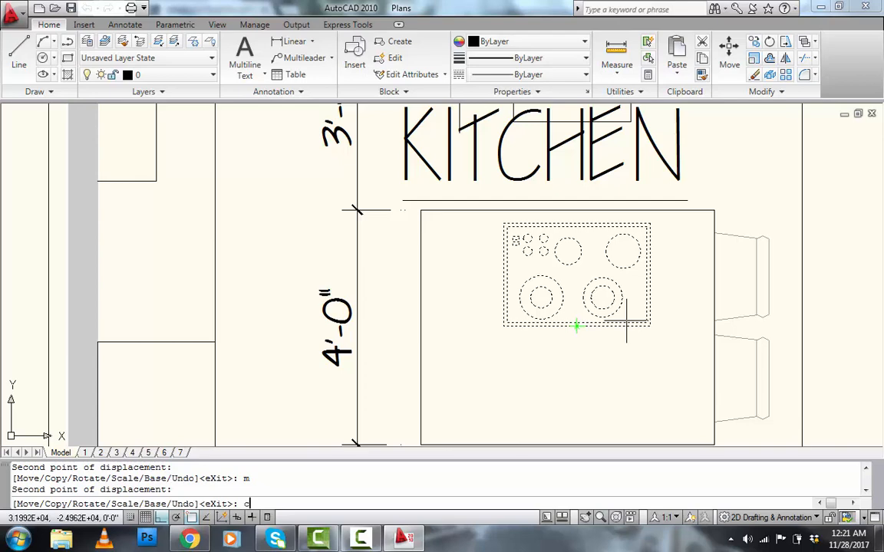
Copy the cooktop straight down to just above the island's lower edge, and finish copying.
{"action": "type", "text": "co"}
{"action": "key", "text": "Return"}
{"action": "scroll", "coordinate": [558, 251], "scroll_direction": "down", "scroll_amount": 4}
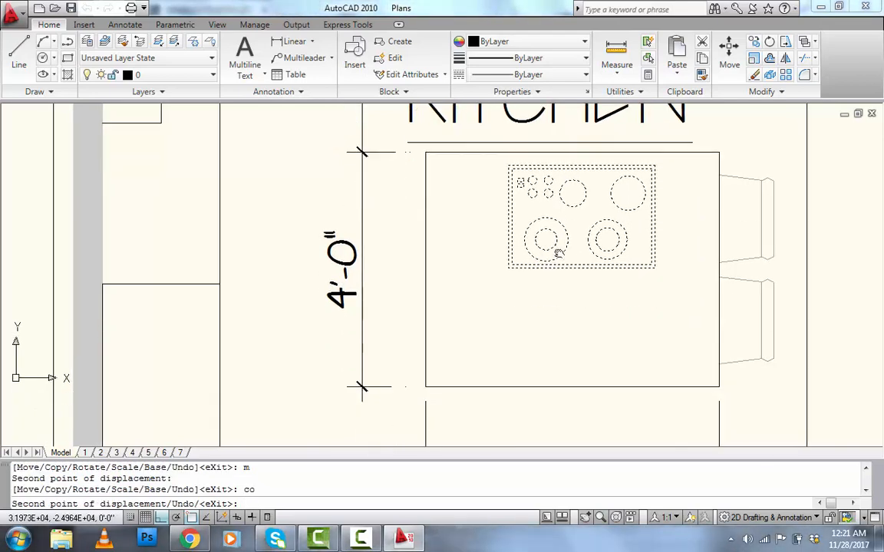
{"action": "scroll", "coordinate": [583, 307], "scroll_direction": "up", "scroll_amount": 2}
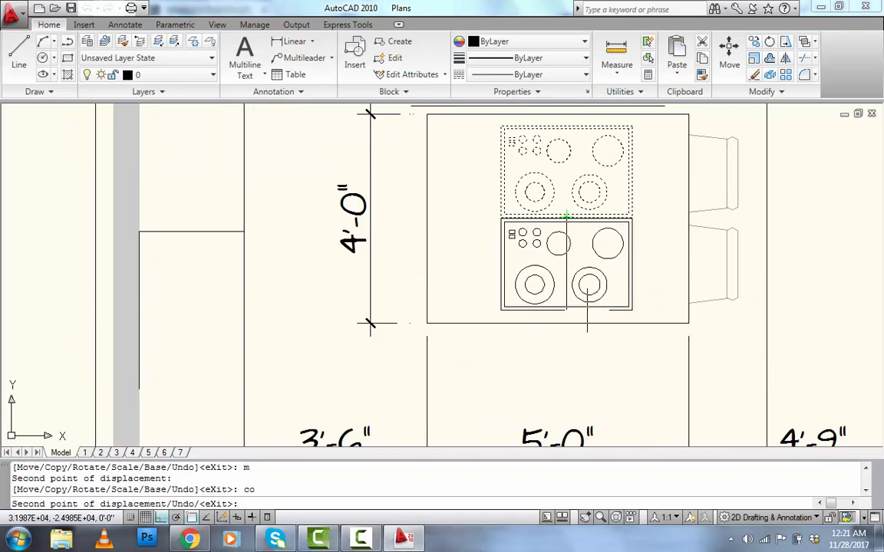
{"action": "scroll", "coordinate": [585, 308], "scroll_direction": "up", "scroll_amount": 2}
{"action": "scroll", "coordinate": [586, 312], "scroll_direction": "up", "scroll_amount": 2}
{"action": "scroll", "coordinate": [587, 313], "scroll_direction": "down", "scroll_amount": 3}
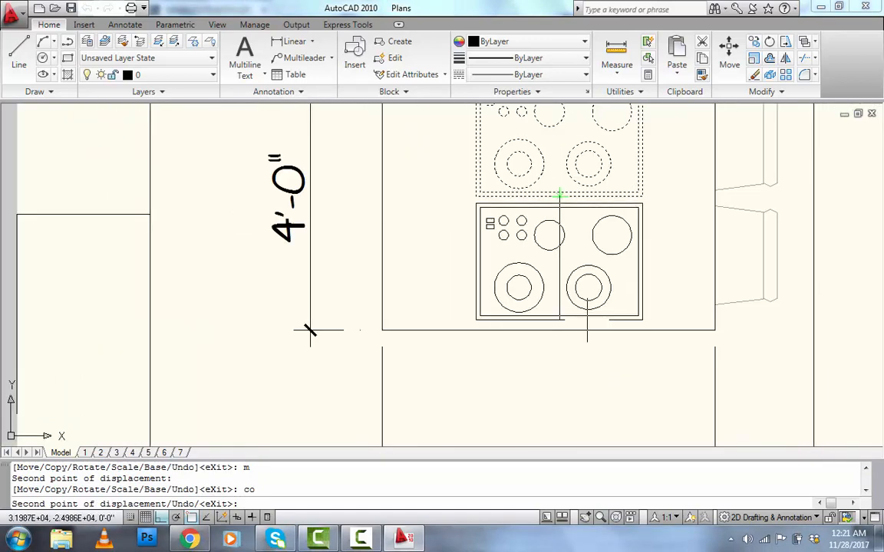
{"action": "left_click", "coordinate": [587, 320]}
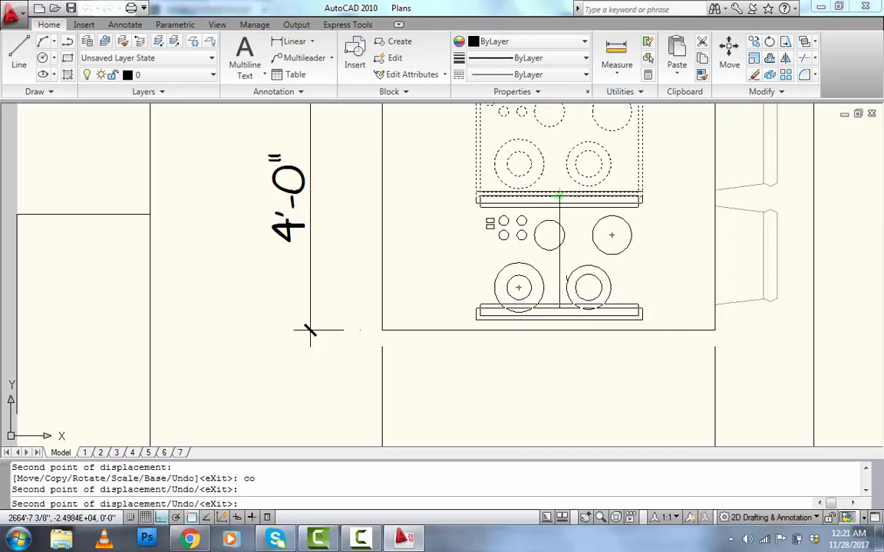
{"action": "key", "text": "Return"}
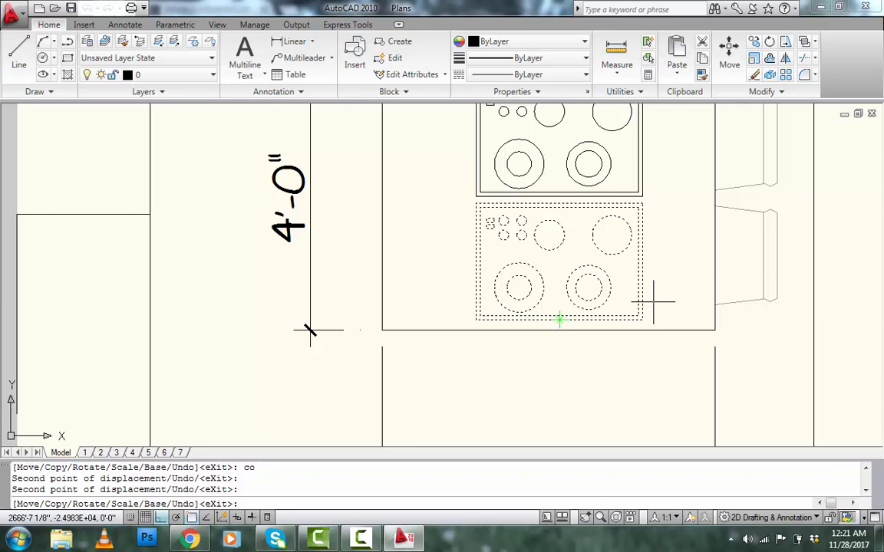
Move the copied cooktop horizontally left onto the wall counter.
{"action": "middle_click_drag", "start_coordinate": [588, 273], "coordinate": [581, 311]}
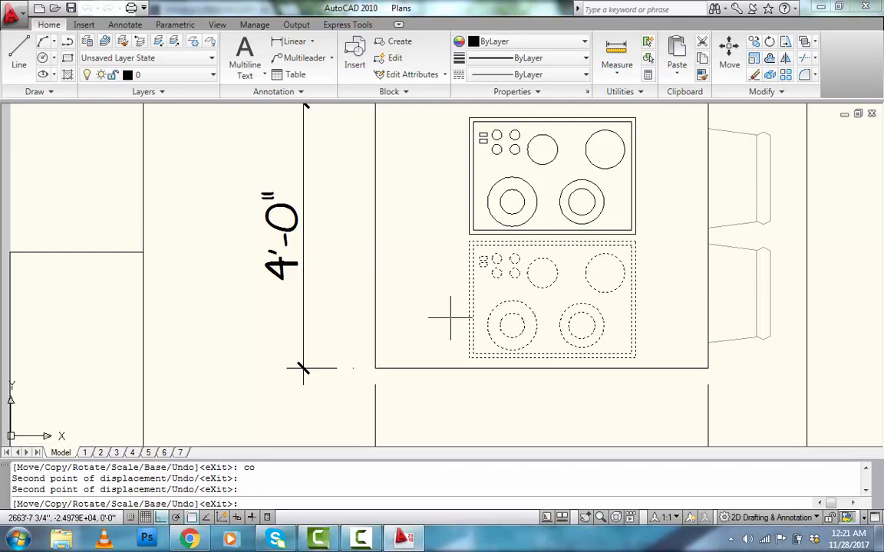
{"action": "type", "text": "mo"}
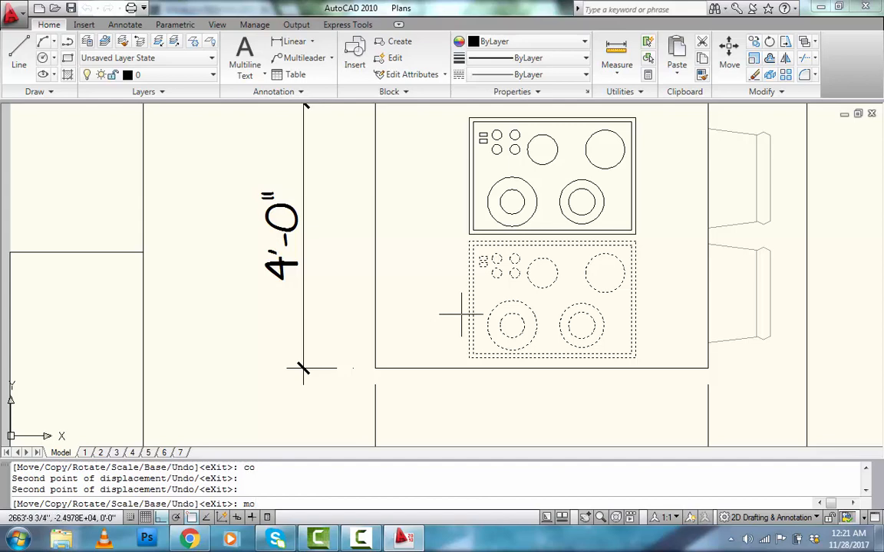
{"action": "key", "text": "Return"}
{"action": "middle_click_drag", "start_coordinate": [357, 333], "coordinate": [632, 338]}
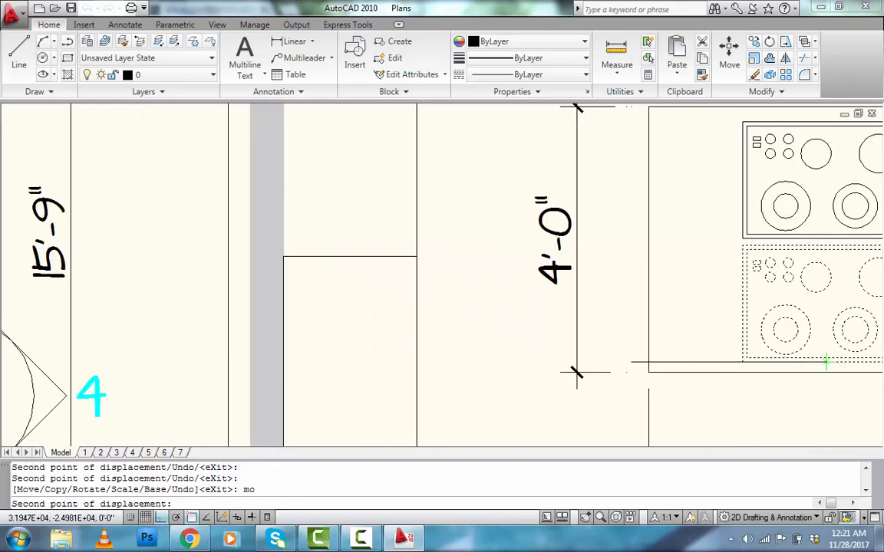
{"action": "scroll", "coordinate": [629, 341], "scroll_direction": "down", "scroll_amount": 2}
{"action": "scroll", "coordinate": [441, 315], "scroll_direction": "up", "scroll_amount": 3}
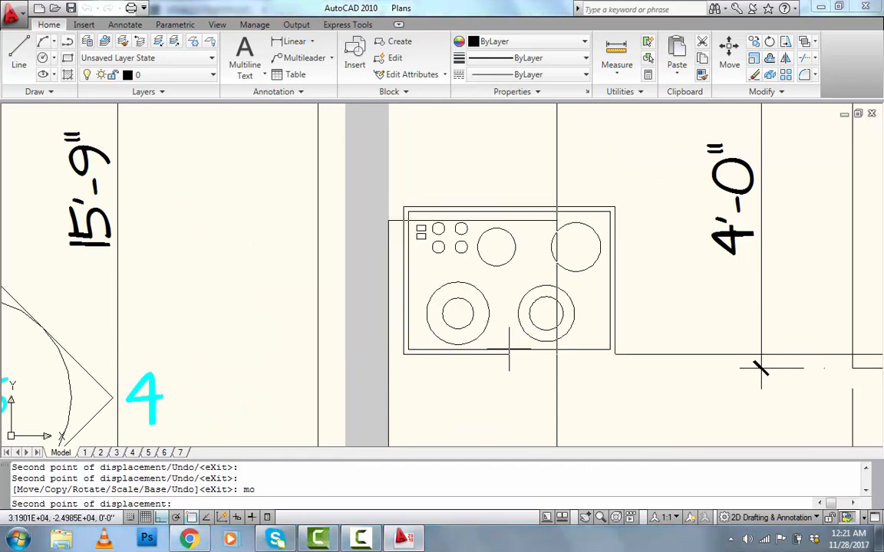
{"action": "left_click", "coordinate": [509, 350]}
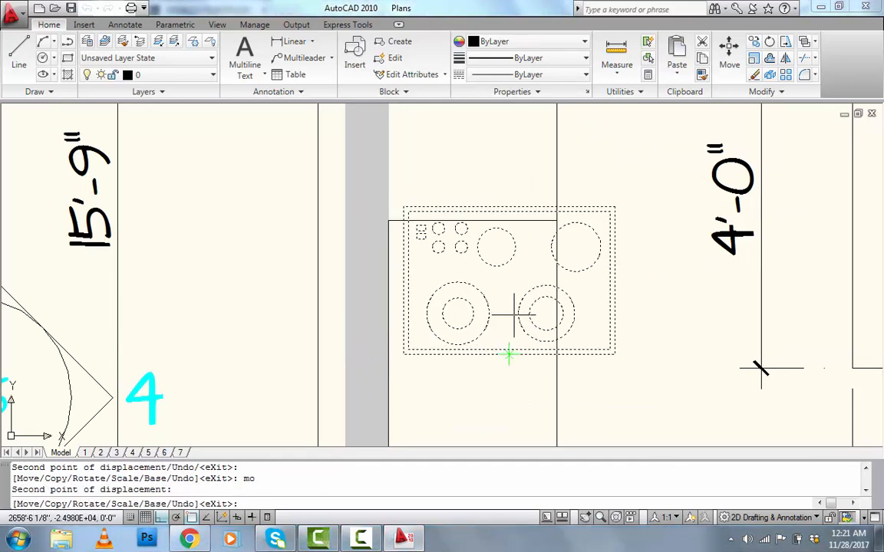
Rotate the copied cooktop 90° clockwise about its base point at the wall counter.
{"action": "type", "text": "ro"}
{"action": "key", "text": "Return"}
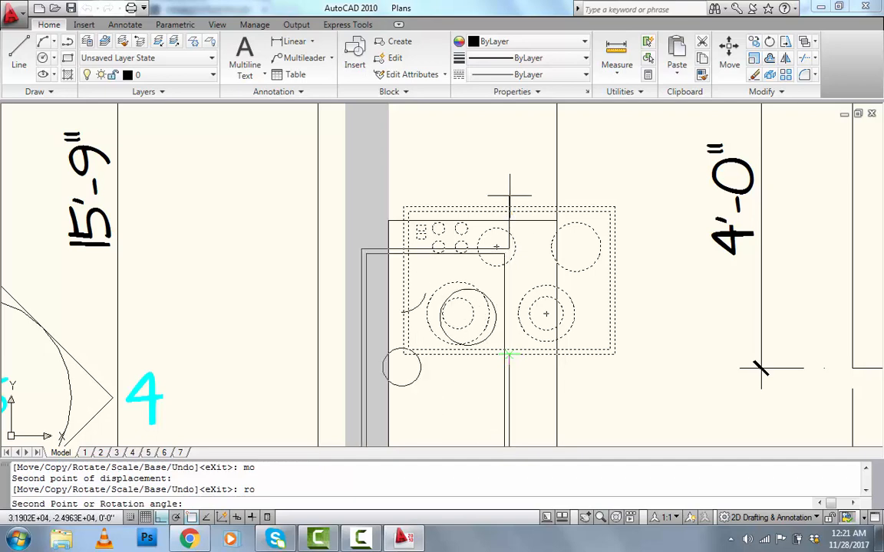
{"action": "scroll", "coordinate": [430, 215], "scroll_direction": "down", "scroll_amount": 2}
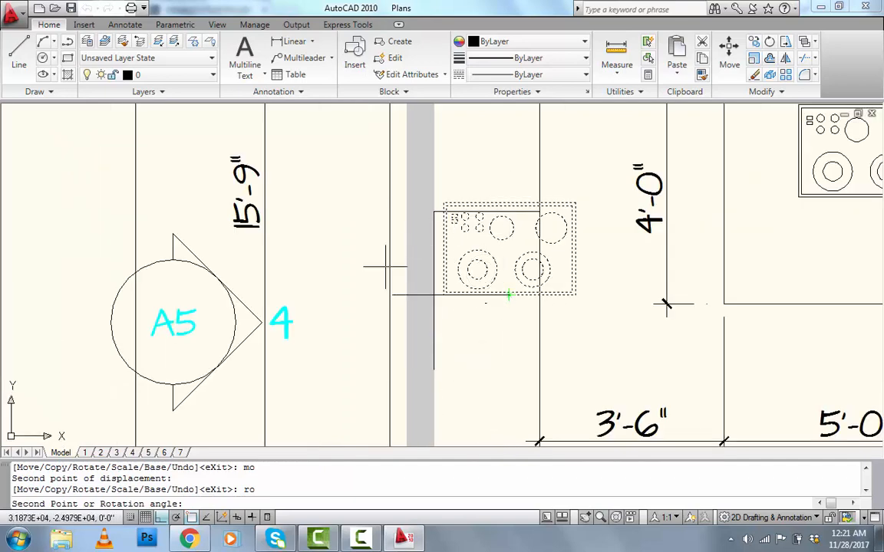
{"action": "left_click", "coordinate": [469, 414]}
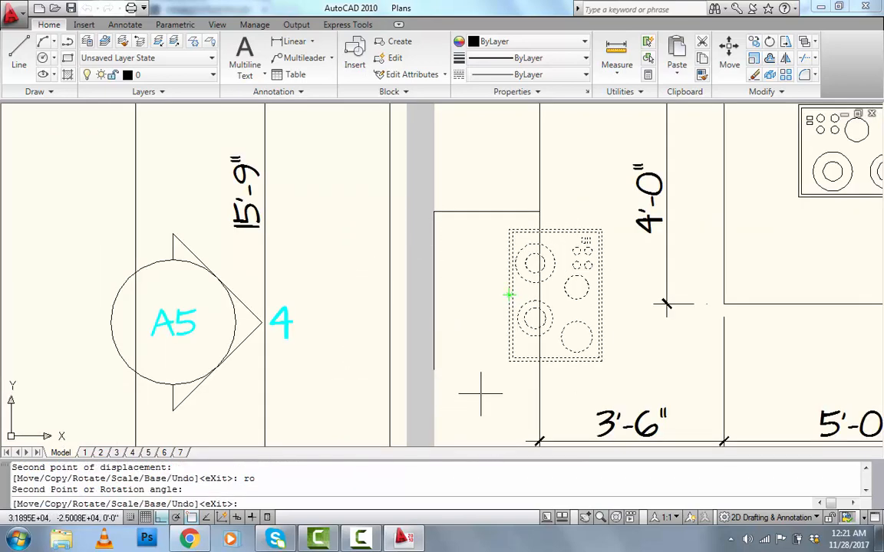
Move the copied cooktop horizontally left so it sits within the wall counter, close to the wall.
{"action": "type", "text": "m"}
{"action": "key", "text": "Return"}
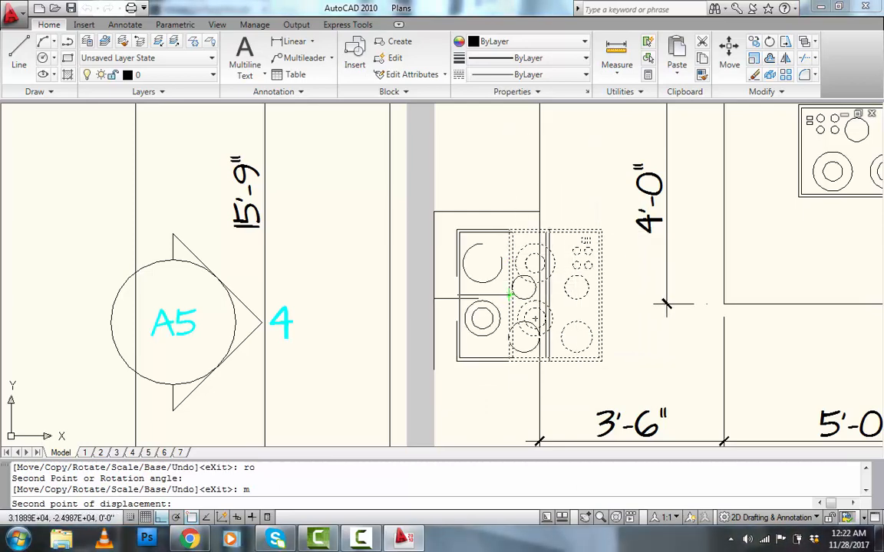
{"action": "scroll", "coordinate": [515, 296], "scroll_direction": "up", "scroll_amount": 2}
{"action": "left_click", "coordinate": [434, 292]}
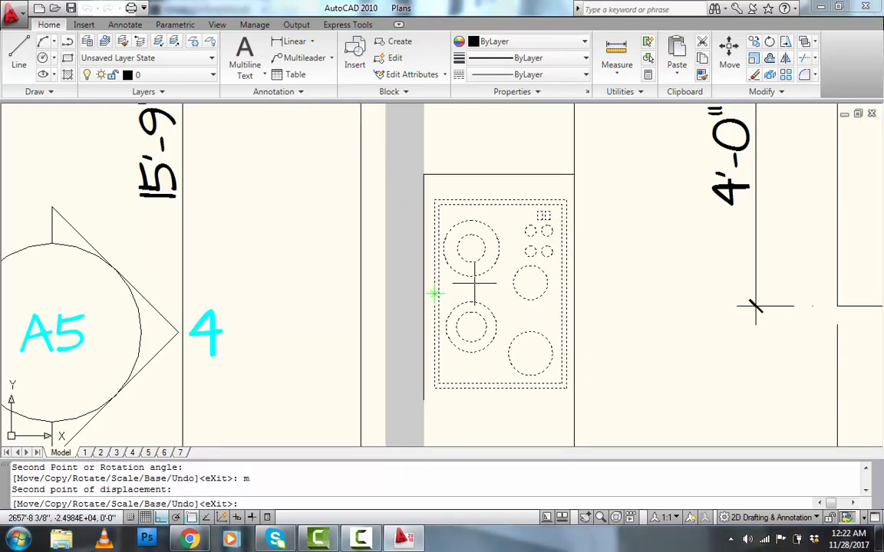
Try to scale the wall-counter cooktop by a factor of 1/2 about its base point, and end MOCORO.
{"action": "scroll", "coordinate": [399, 318], "scroll_direction": "down", "scroll_amount": 2}
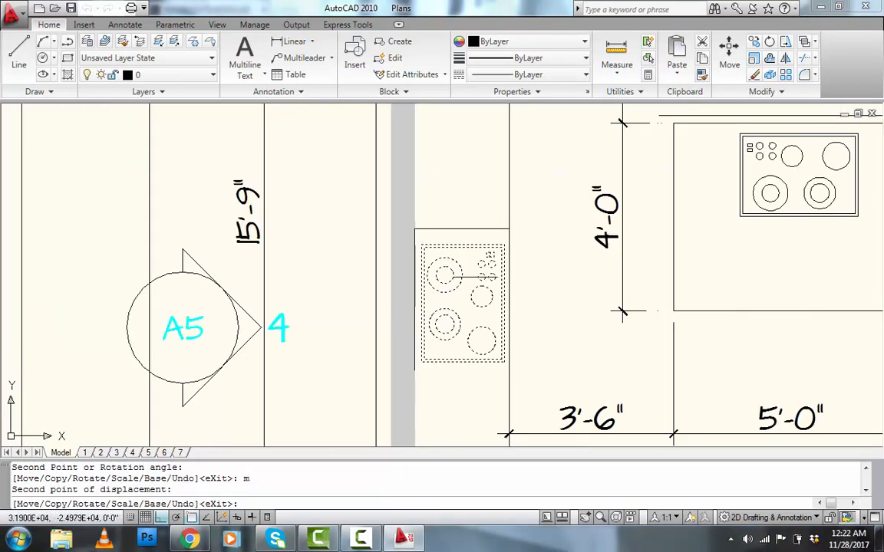
{"action": "middle_click_drag", "start_coordinate": [568, 283], "coordinate": [383, 295]}
{"action": "scroll", "coordinate": [383, 295], "scroll_direction": "down", "scroll_amount": 2}
{"action": "scroll", "coordinate": [384, 295], "scroll_direction": "down", "scroll_amount": 2}
{"action": "scroll", "coordinate": [291, 337], "scroll_direction": "up", "scroll_amount": 4}
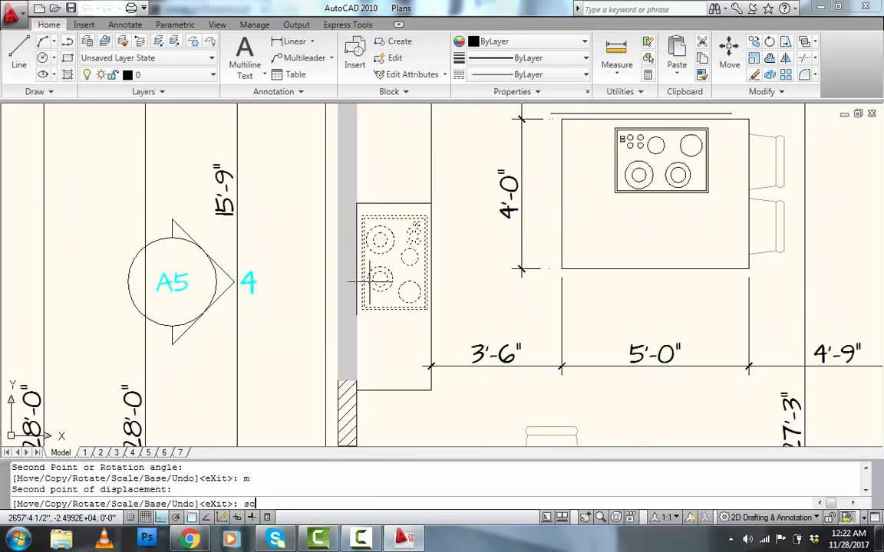
{"action": "key", "text": "Return"}
{"action": "scroll", "coordinate": [372, 280], "scroll_direction": "up", "scroll_amount": 2}
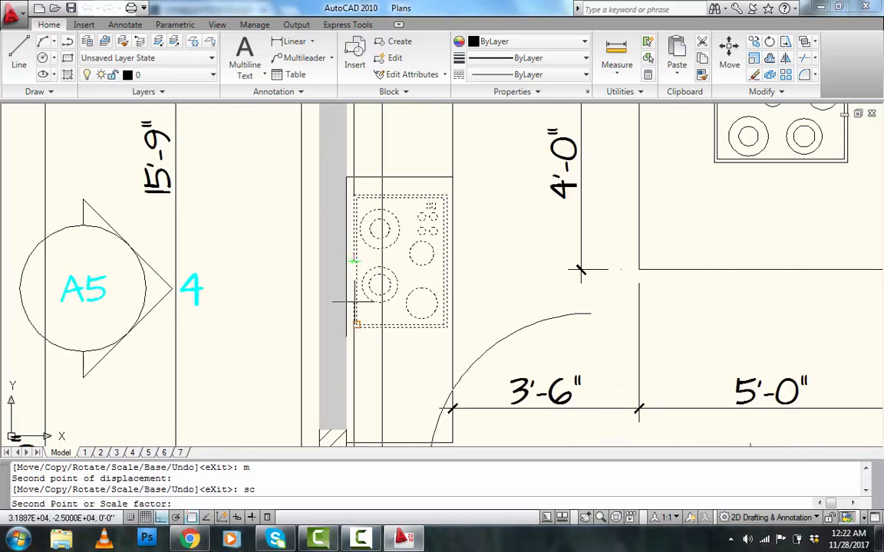
{"action": "scroll", "coordinate": [368, 295], "scroll_direction": "down", "scroll_amount": 4}
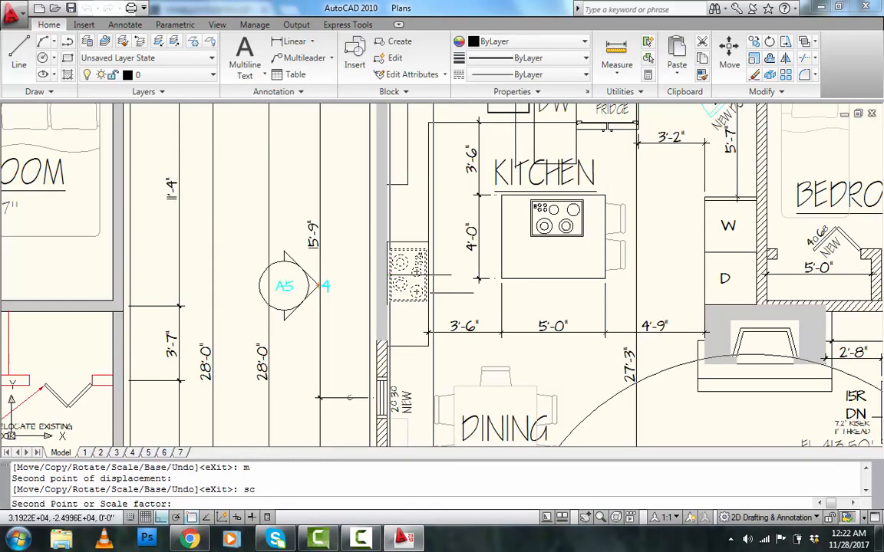
{"action": "scroll", "coordinate": [478, 278], "scroll_direction": "up", "scroll_amount": 3}
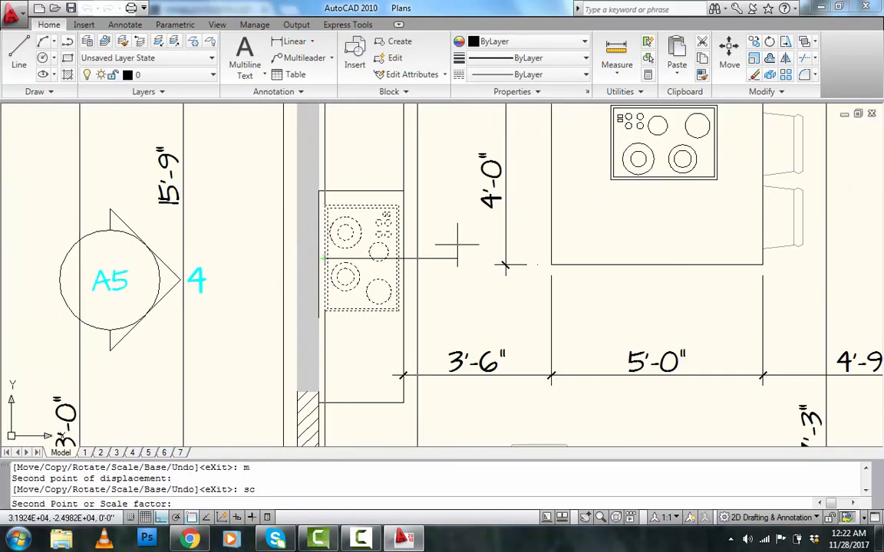
{"action": "key", "text": "Return"}
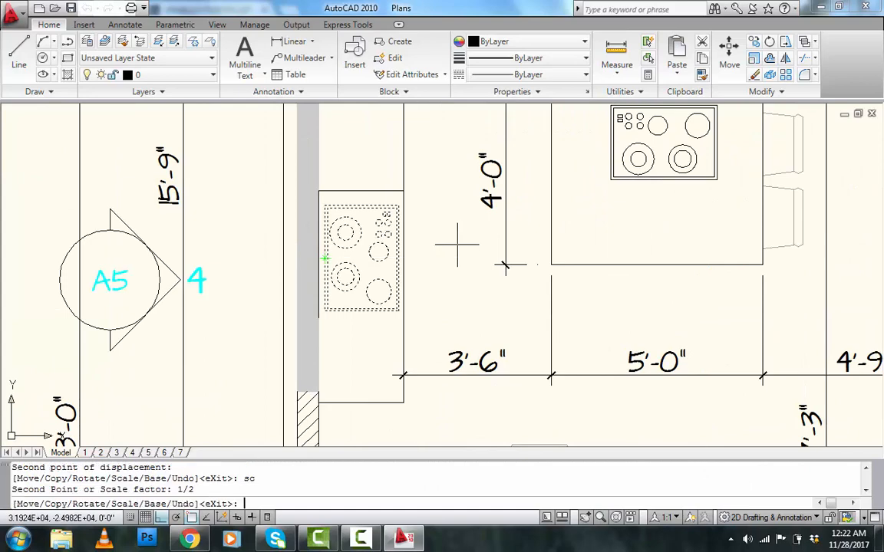
{"action": "key", "text": "Escape"}
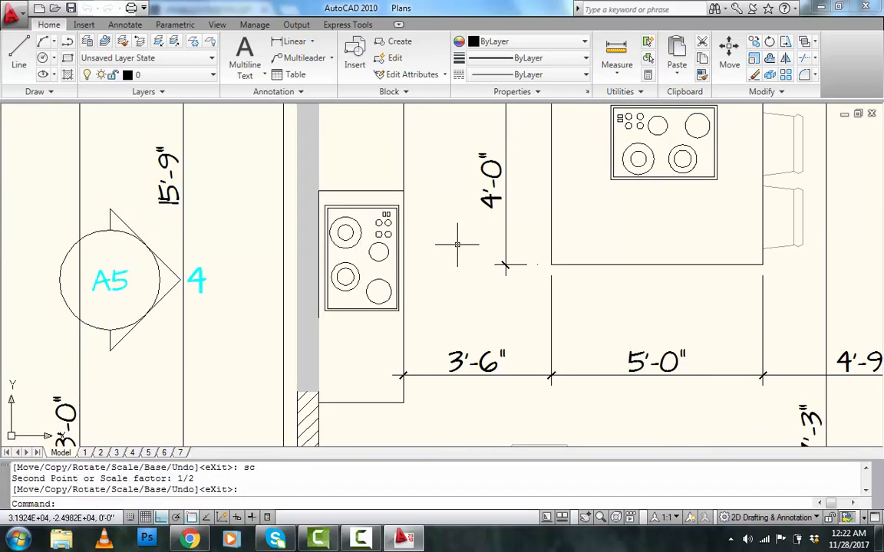
{"action": "scroll", "coordinate": [457, 245], "scroll_direction": "down", "scroll_amount": 2}
{"action": "scroll", "coordinate": [519, 224], "scroll_direction": "up", "scroll_amount": 1}
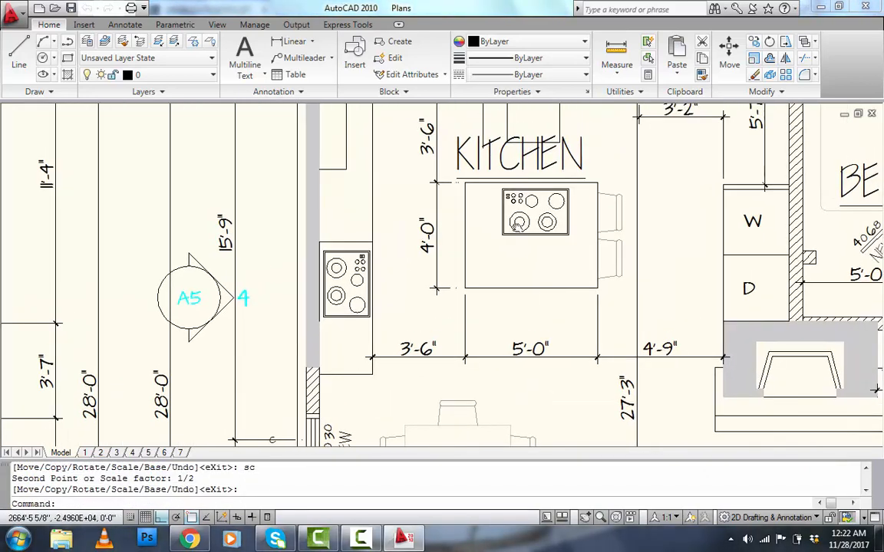
{"action": "scroll", "coordinate": [499, 214], "scroll_direction": "up", "scroll_amount": 2}
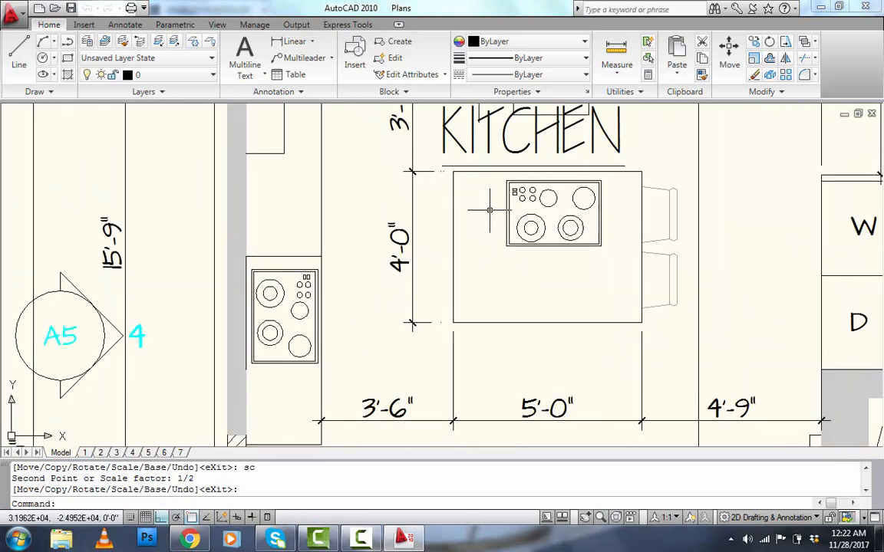